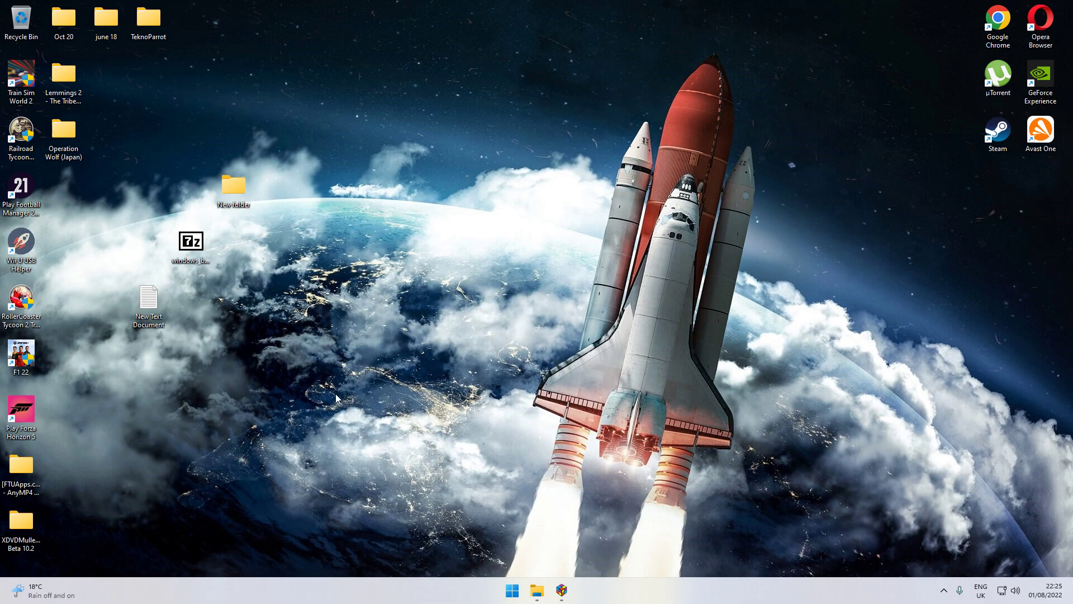
Switch to LaunchBox, examine the games listed under the Fujitsu FM Towns Marty platform, and return to the desktop
mouse_move(536, 588)
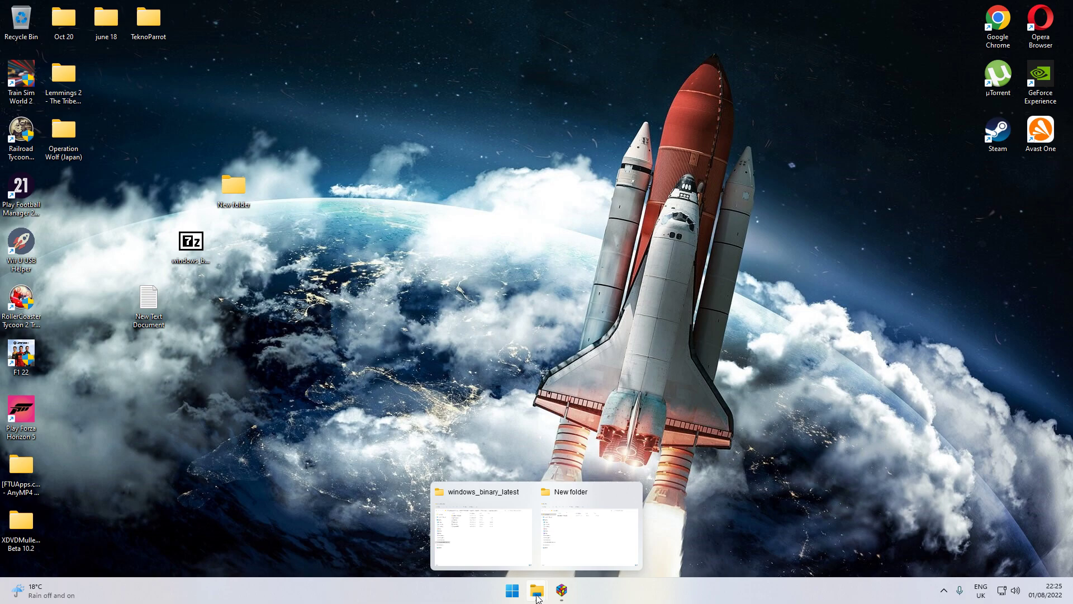
left_click(562, 591)
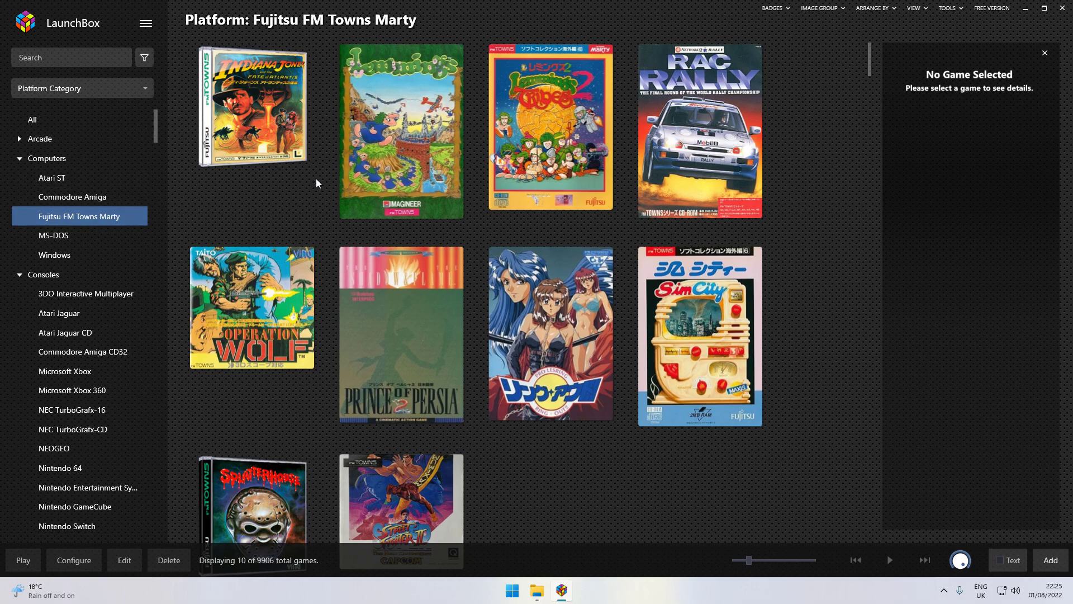
scroll(412, 246, "down", 1)
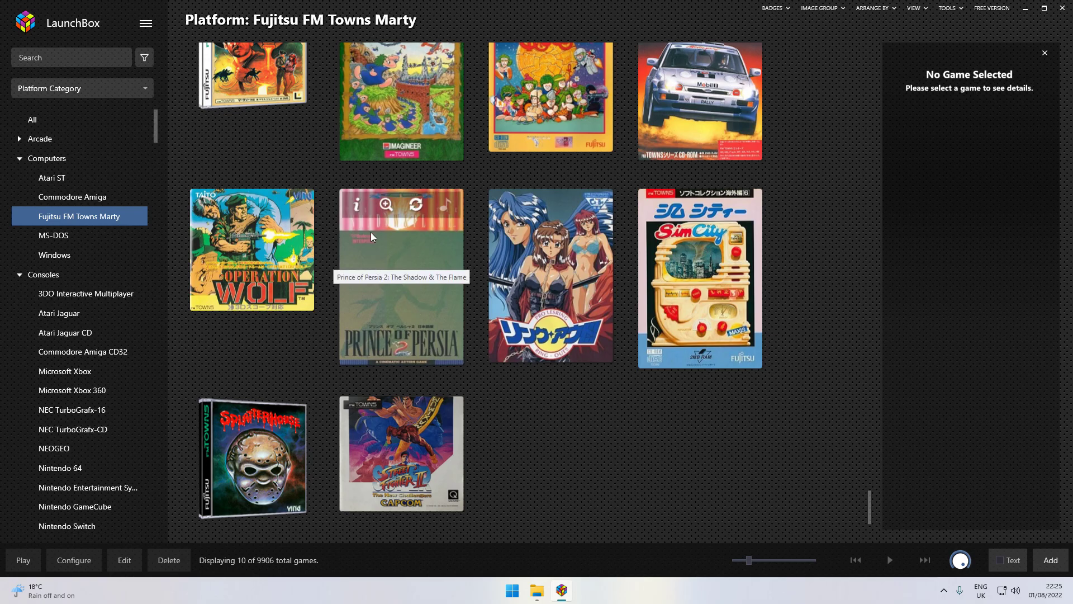
scroll(414, 333, "up", 1)
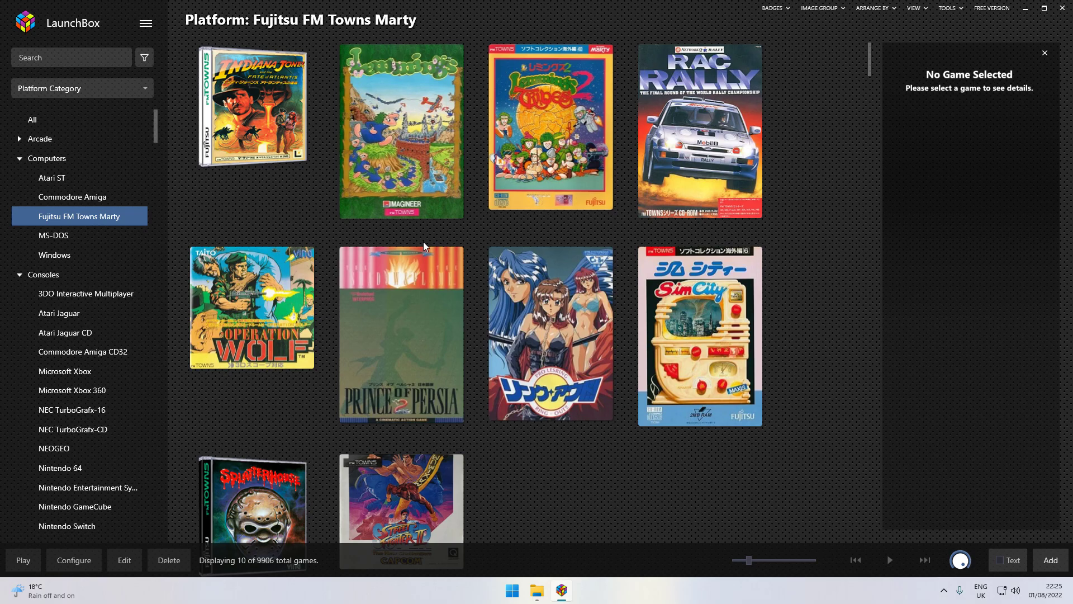
scroll(407, 228, "down", 1)
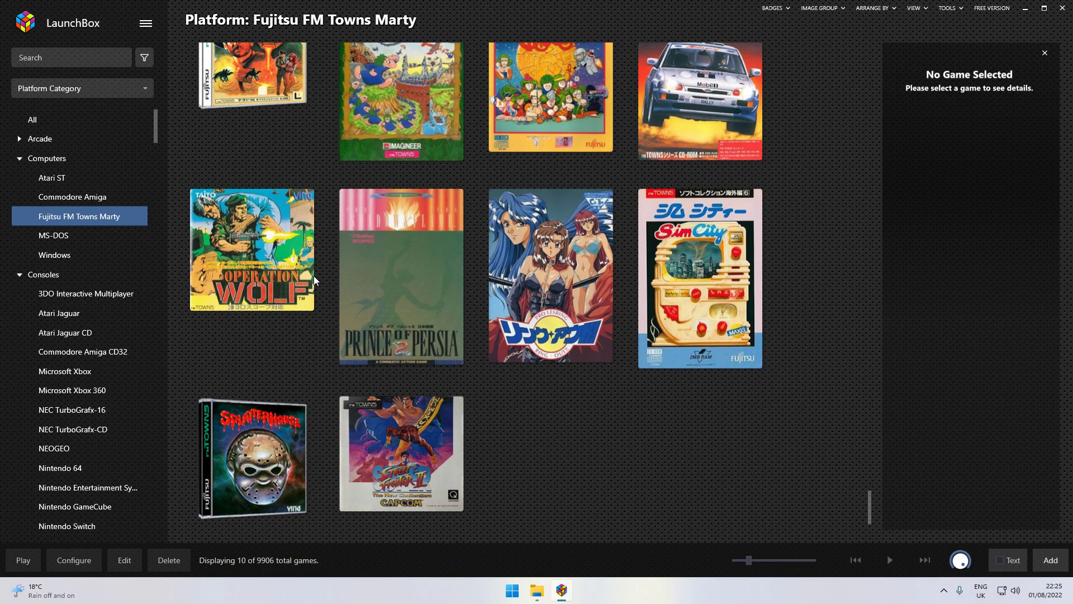
scroll(435, 301, "up", 1)
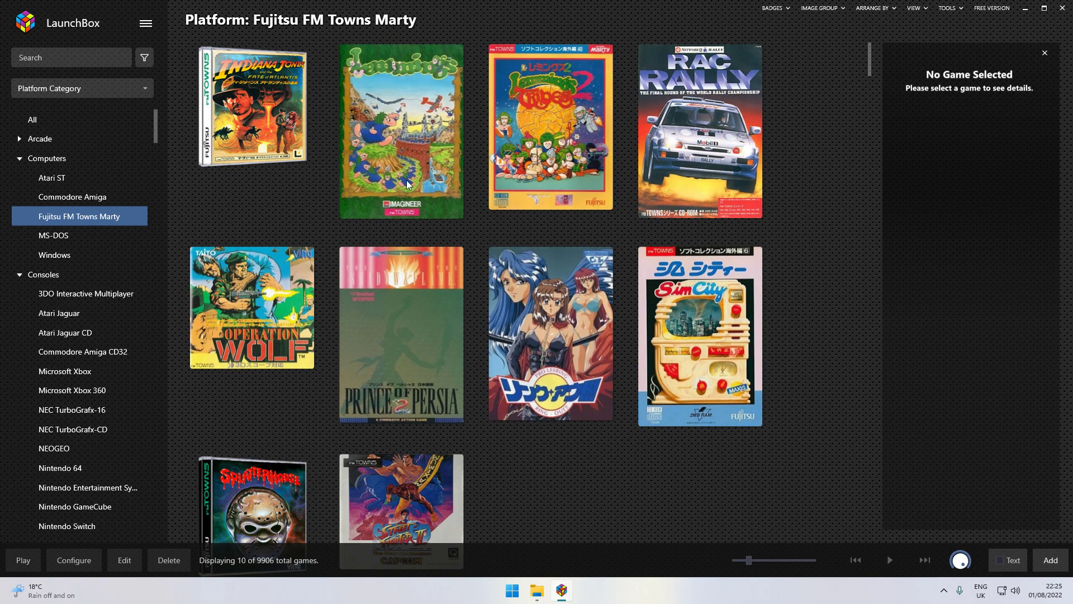
scroll(385, 224, "down", 2)
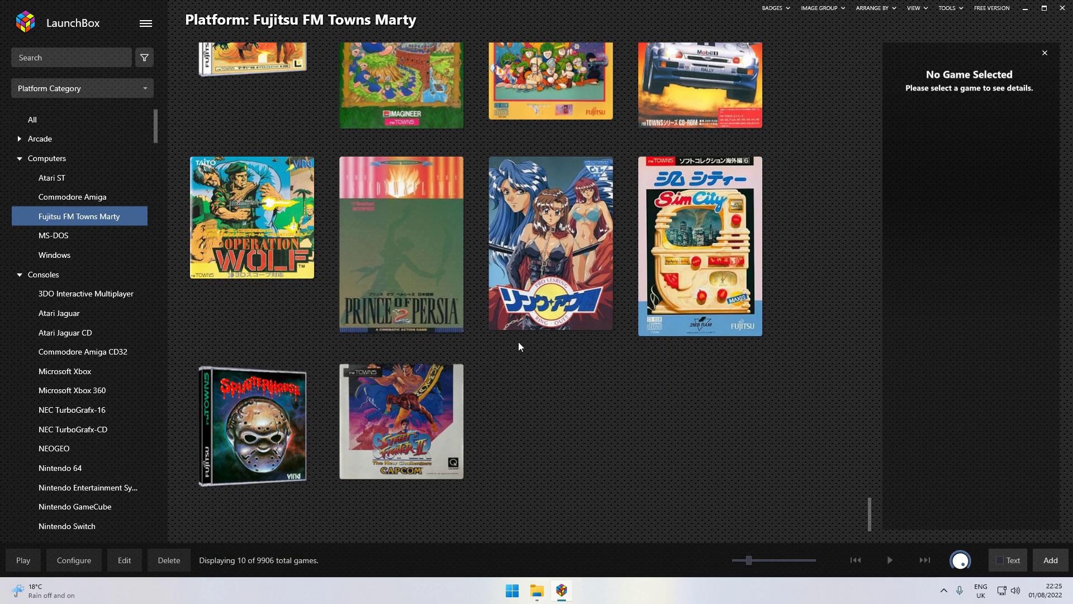
scroll(515, 338, "up", 2)
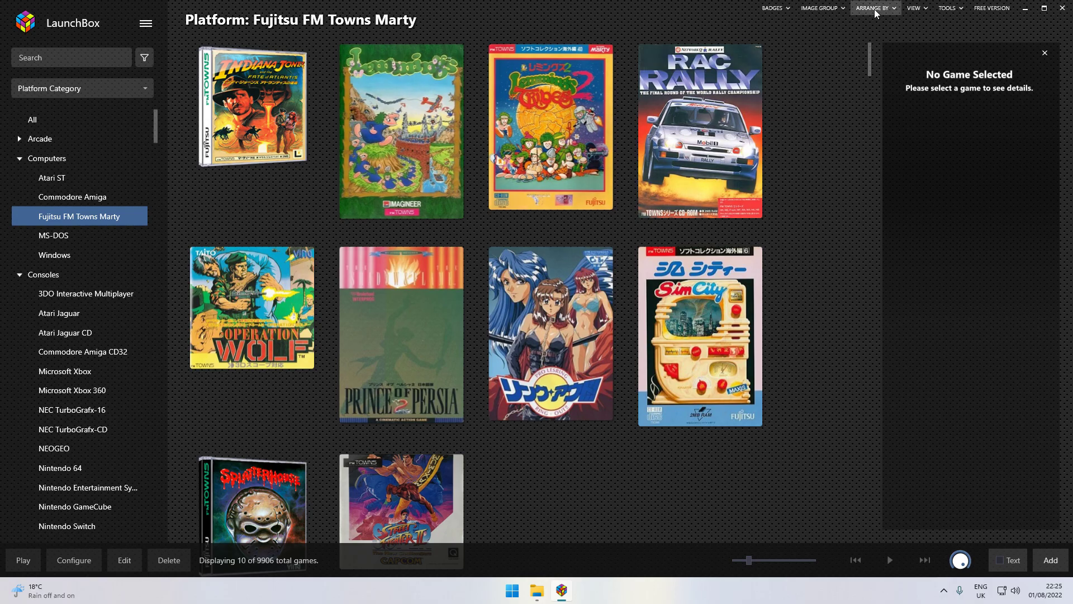
left_click(1028, 12)
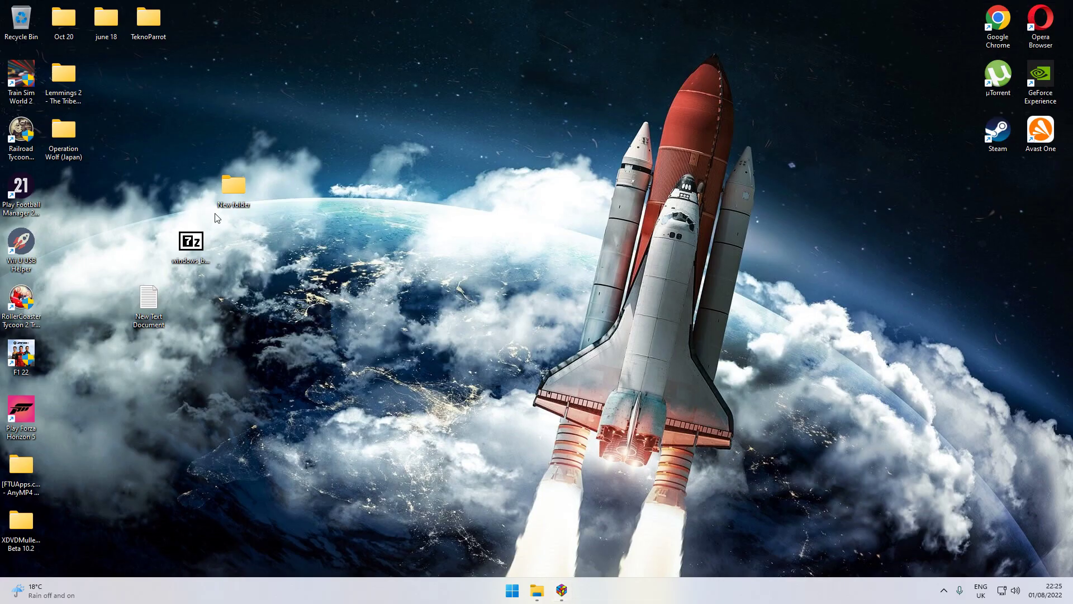
Extract the windows_binary_latest archive inside the desktop's New folder and open the extracted folder containing the Tsugaru files
double_click(237, 189)
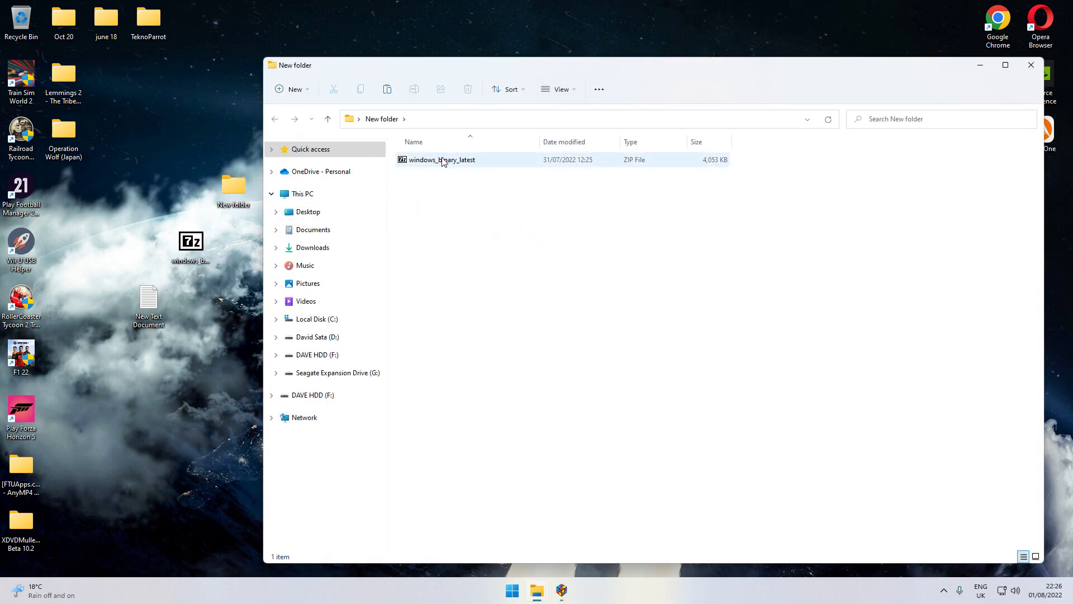
right_click(443, 166)
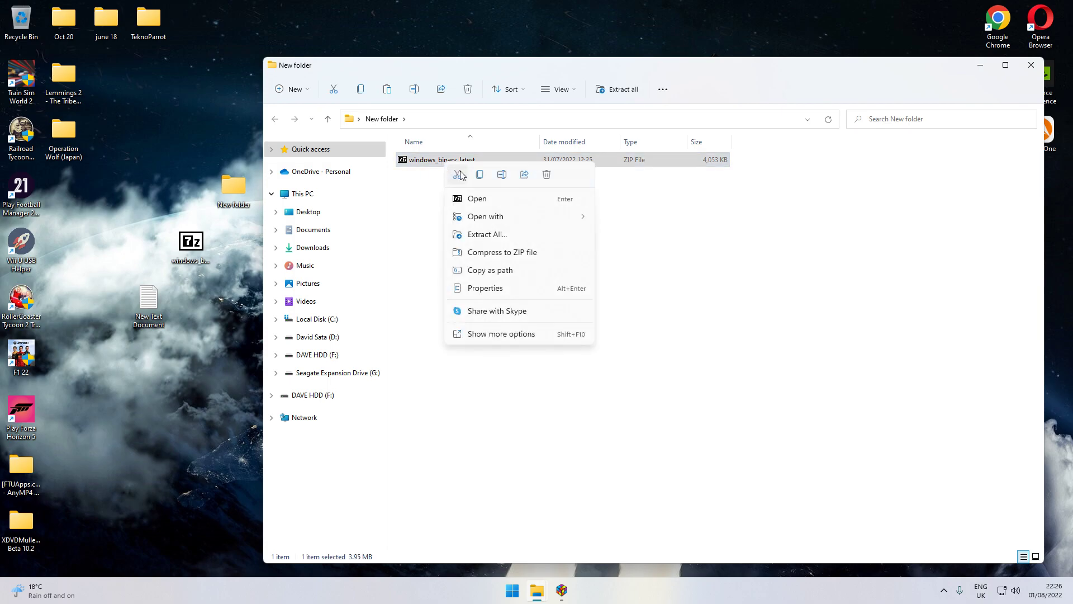
left_click(513, 235)
left_click(629, 410)
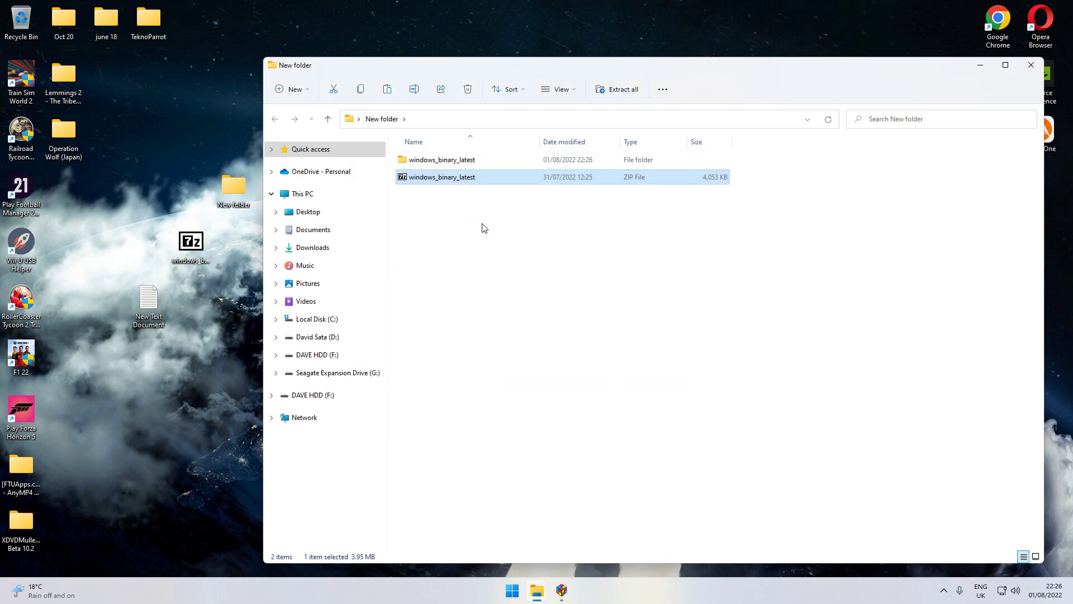
double_click(462, 161)
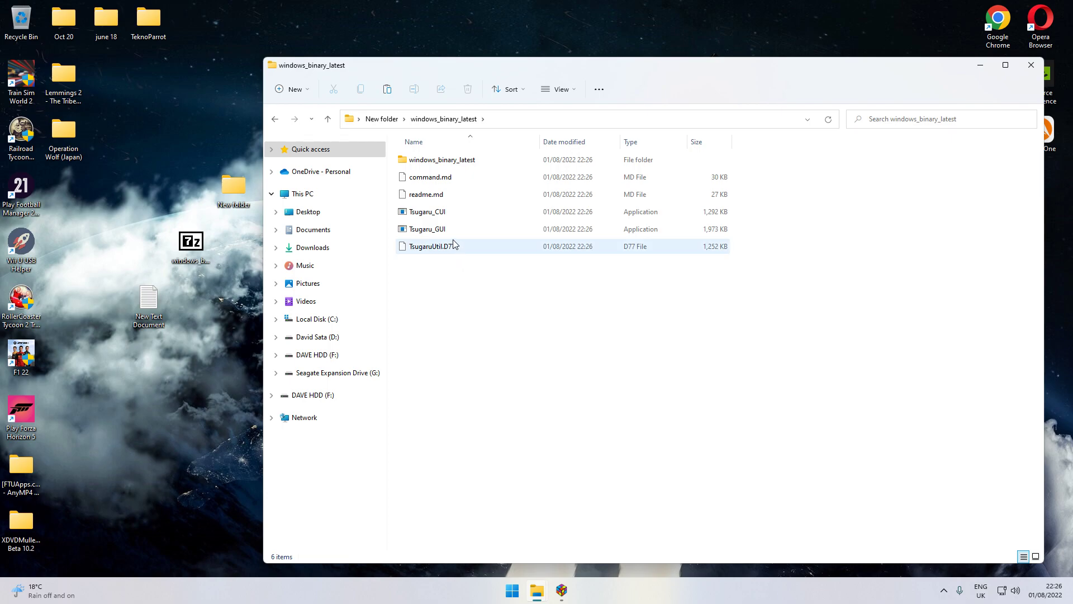
left_click(417, 214)
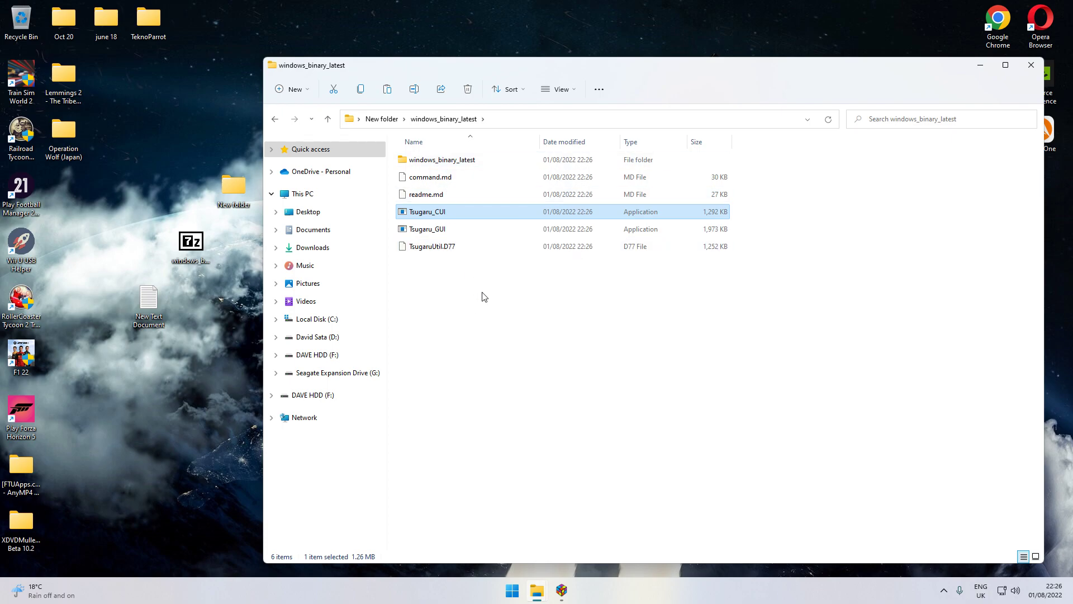
left_click(458, 326)
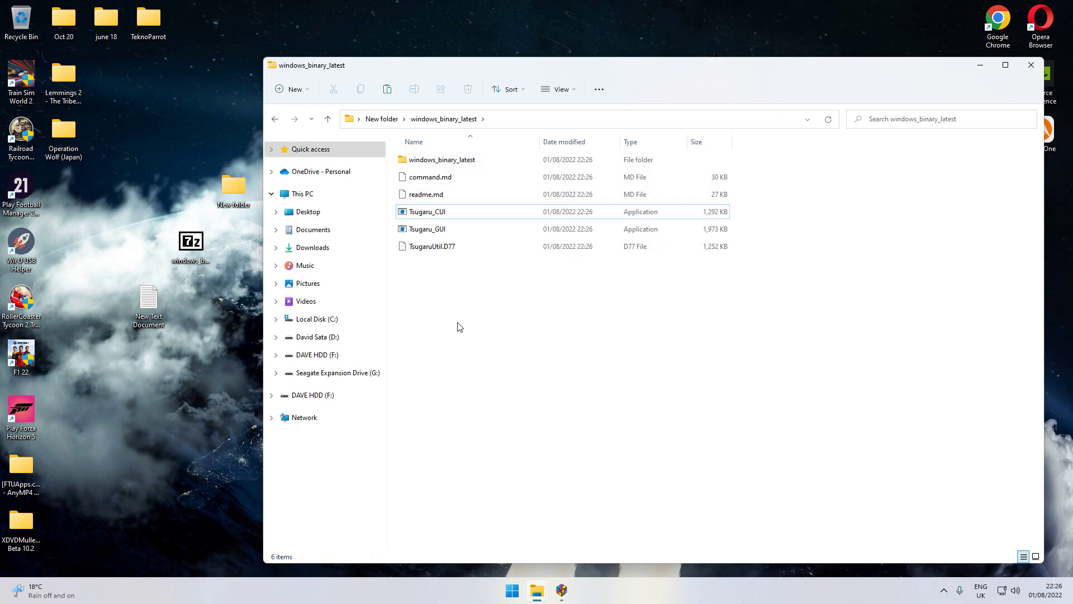
Create a new folder named "roms" inside the extracted windows_binary_latest folder
right_click(459, 326)
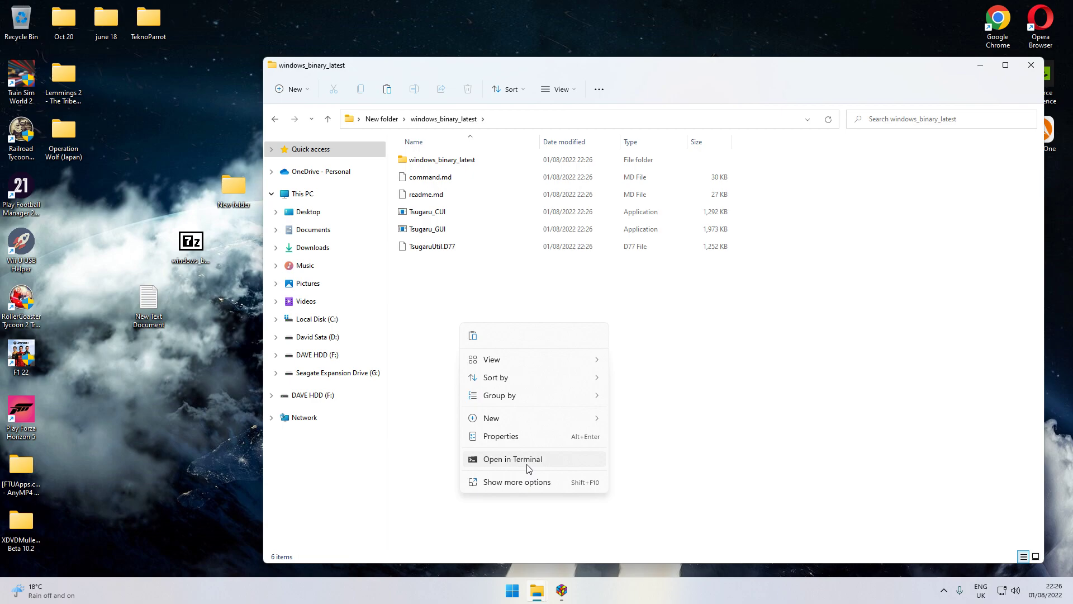
mouse_move(528, 418)
left_click(631, 423)
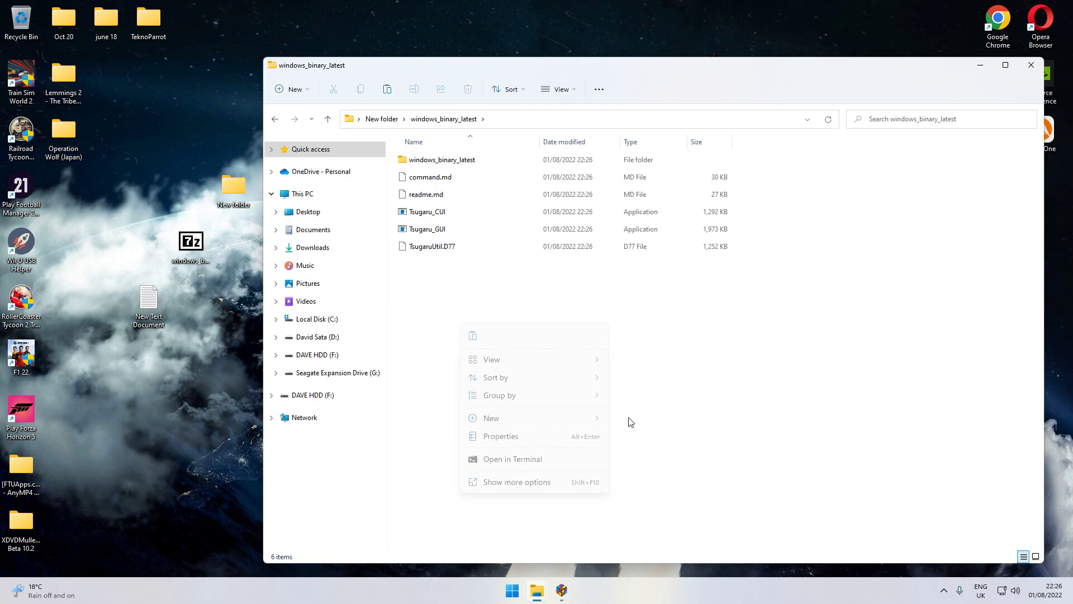
type("roms")
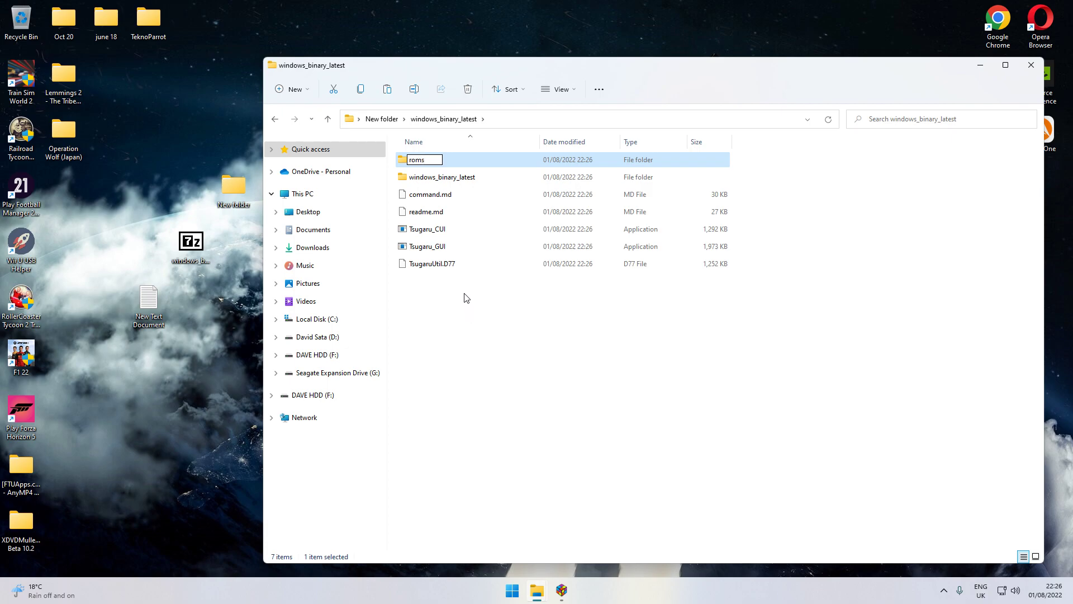
left_click(483, 370)
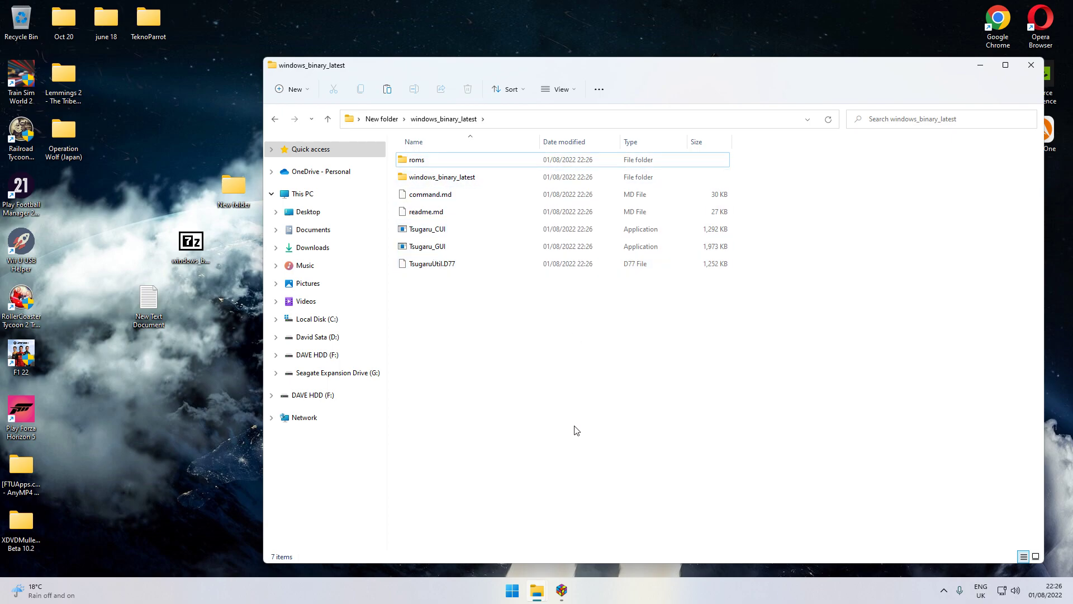
Check the contents of the desktop's Operation Wolf (Japan) folder, move that folder into roms, and return to windows_binary_latest
double_click(65, 137)
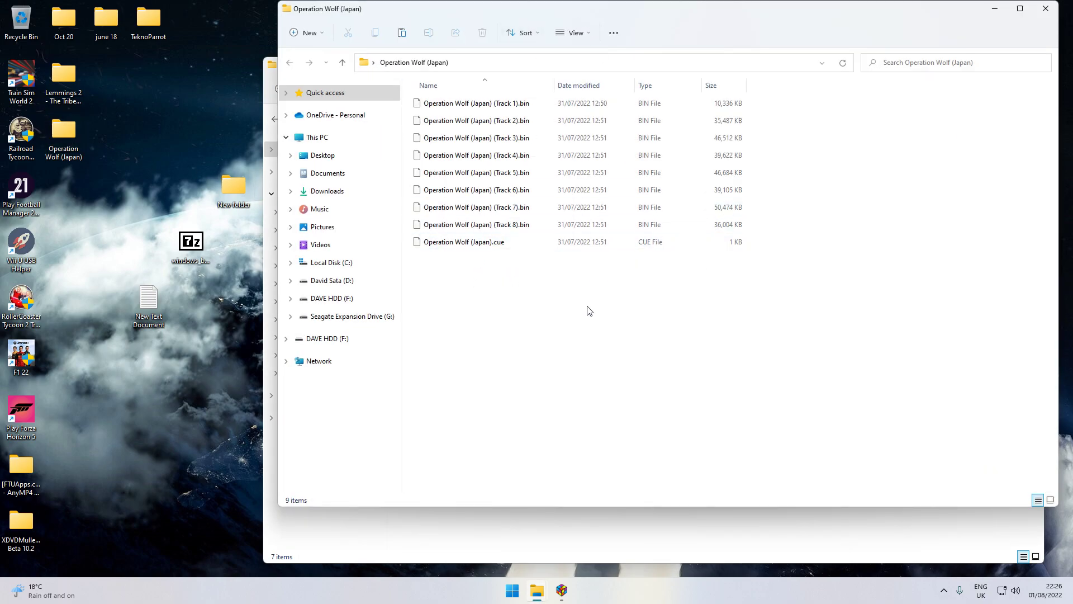
left_click(1045, 8)
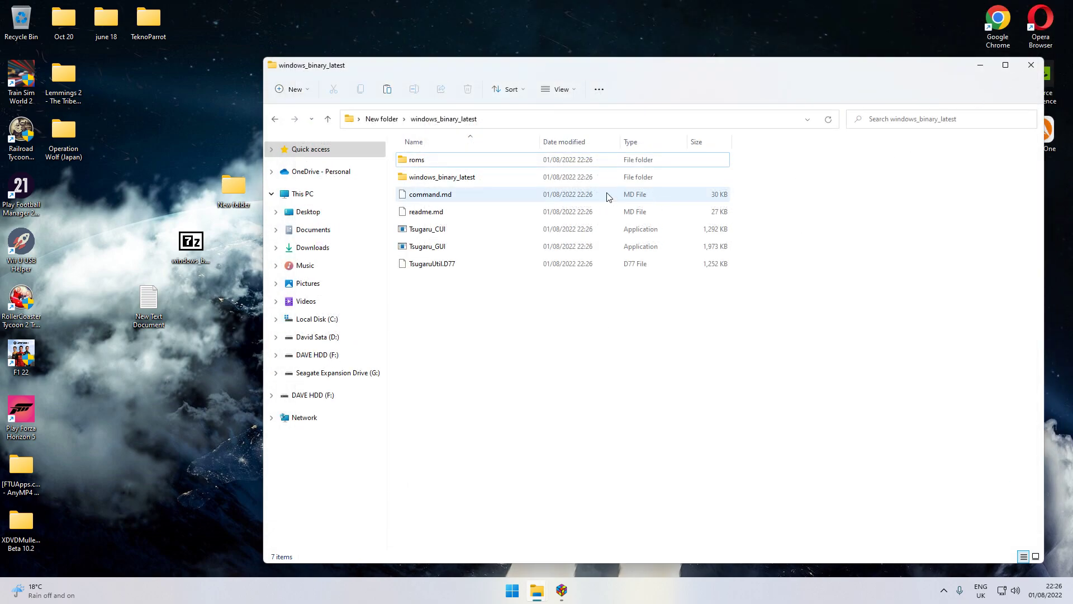
double_click(423, 161)
left_click_drag(62, 133, 488, 244)
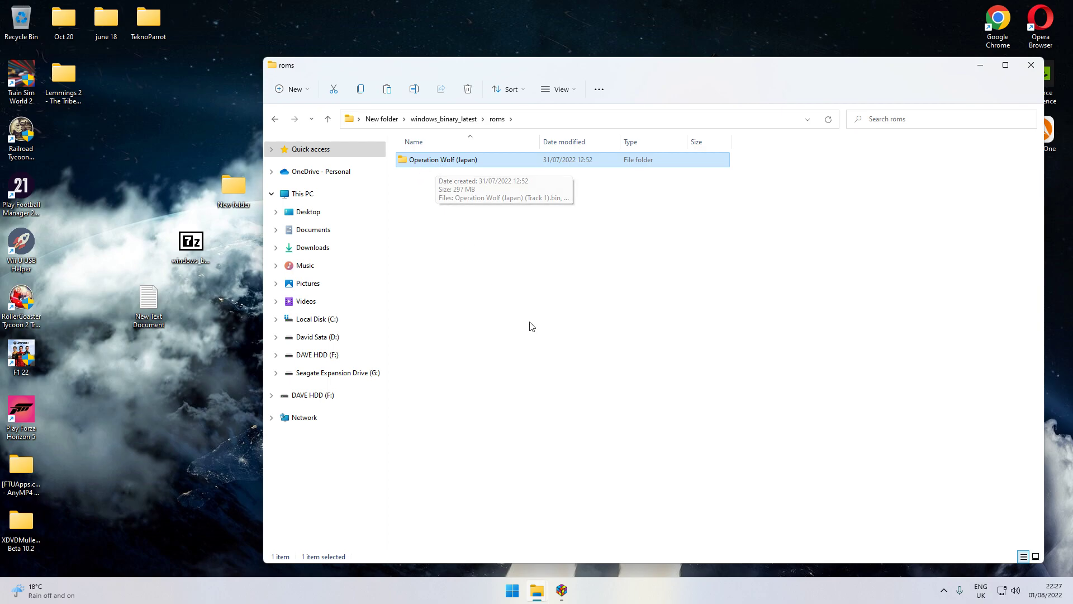
key("alt+Up")
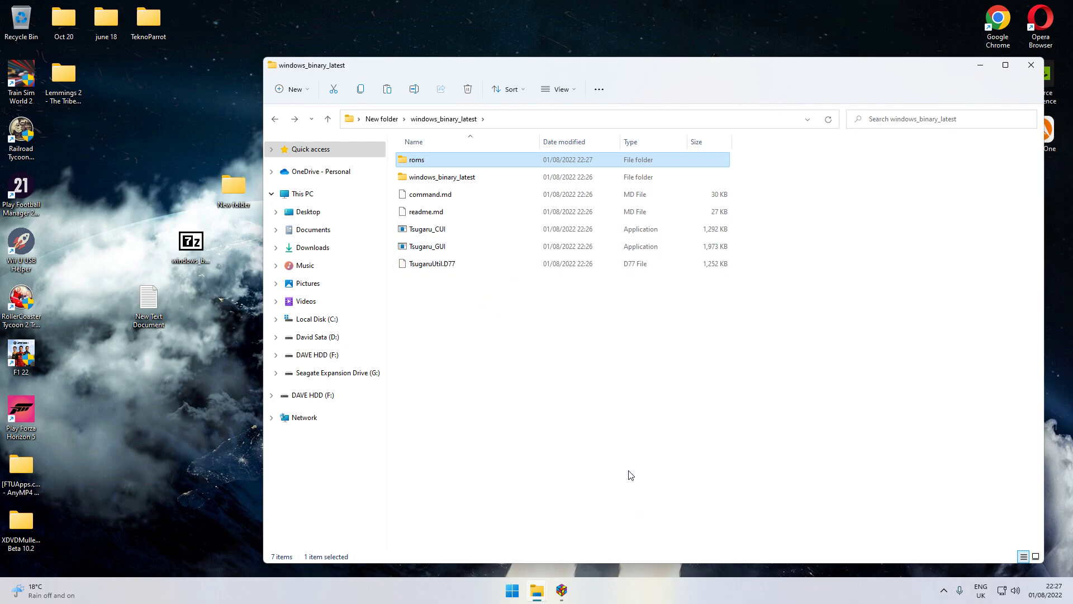
mouse_move(541, 599)
left_click_drag(808, 68, 769, 54)
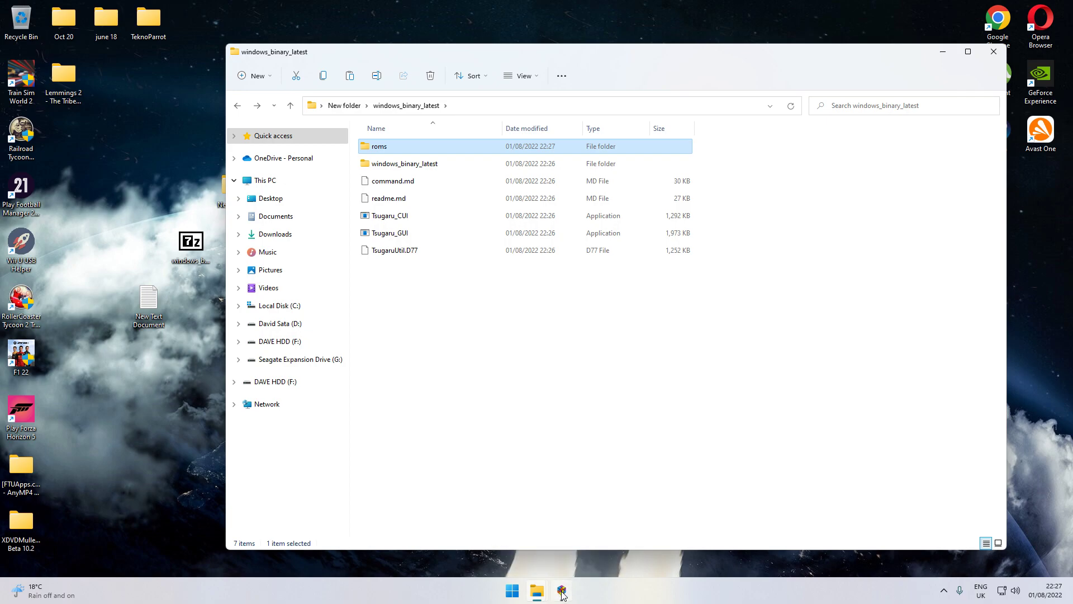
left_click(191, 245)
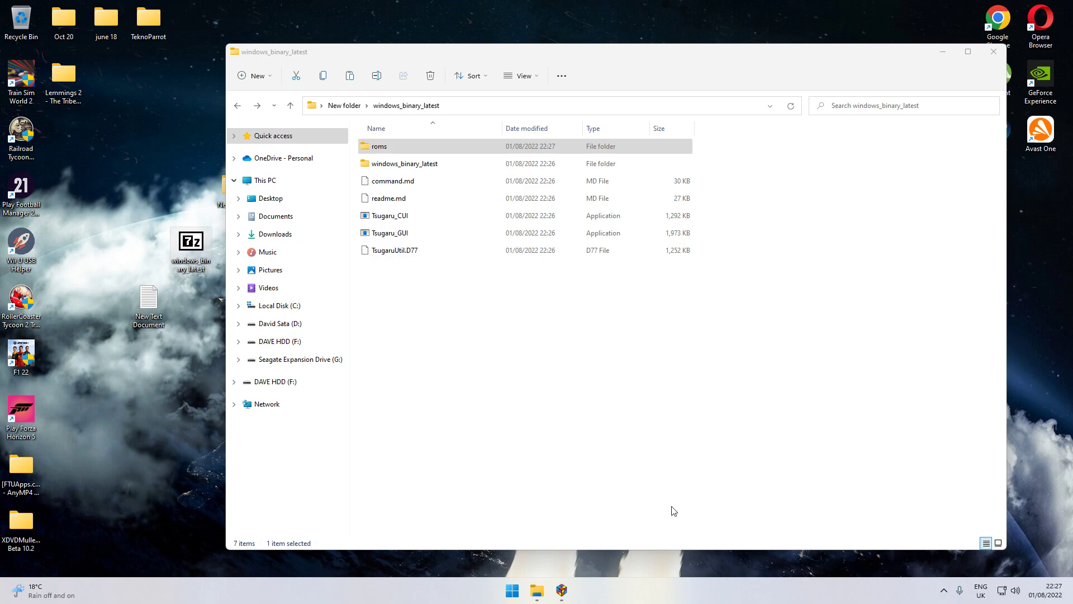
Switch to LaunchBox and open the list of managed emulators at the Tsugaru entry
left_click(546, 503)
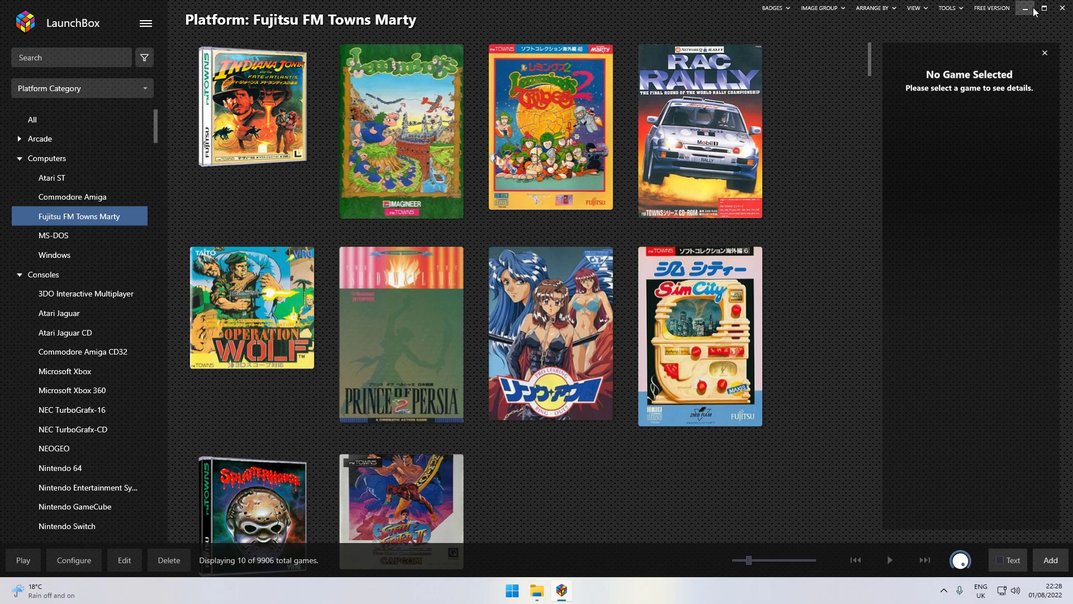
mouse_move(290, 65)
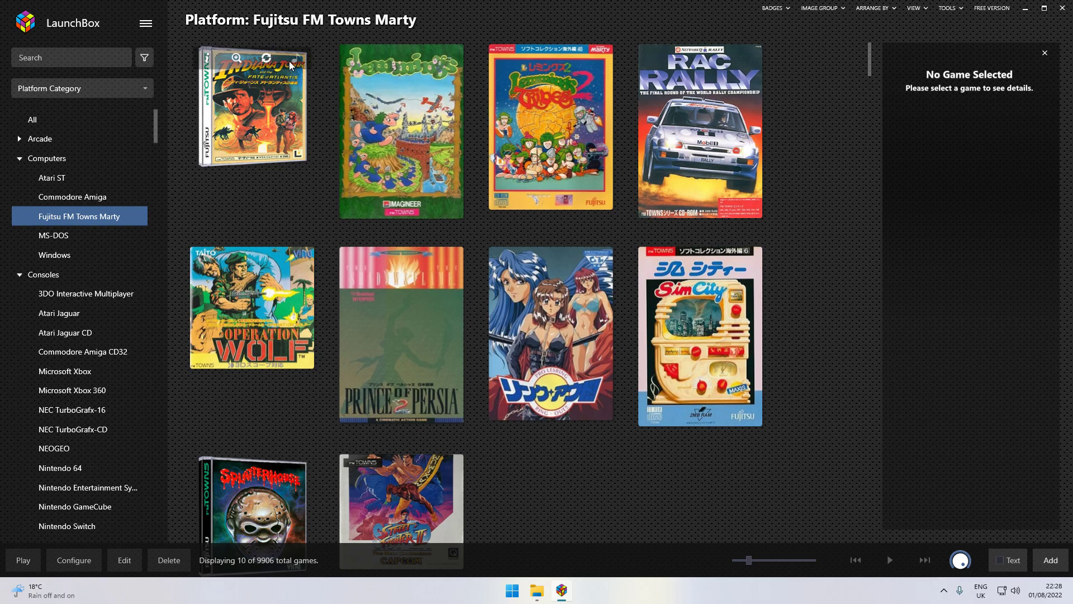
left_click(146, 23)
mouse_move(240, 89)
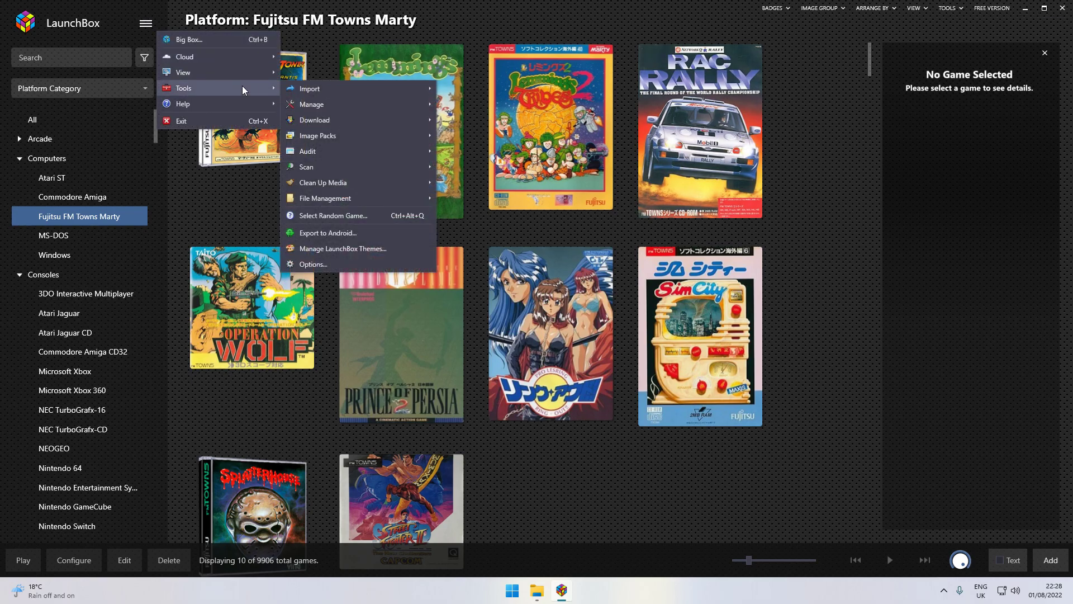
mouse_move(373, 106)
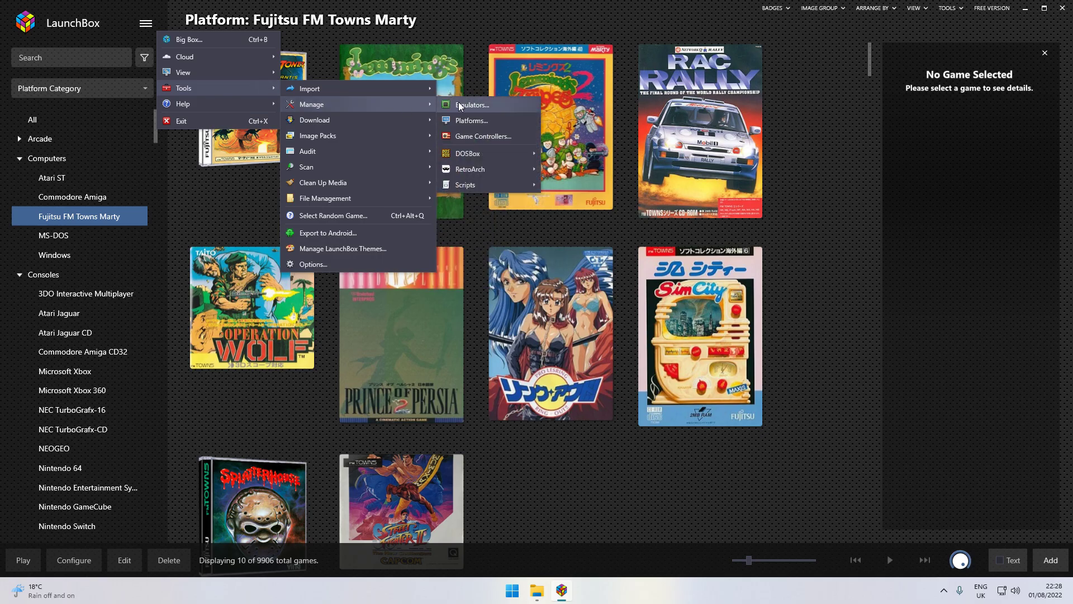
left_click(456, 105)
scroll(380, 263, "down", 5)
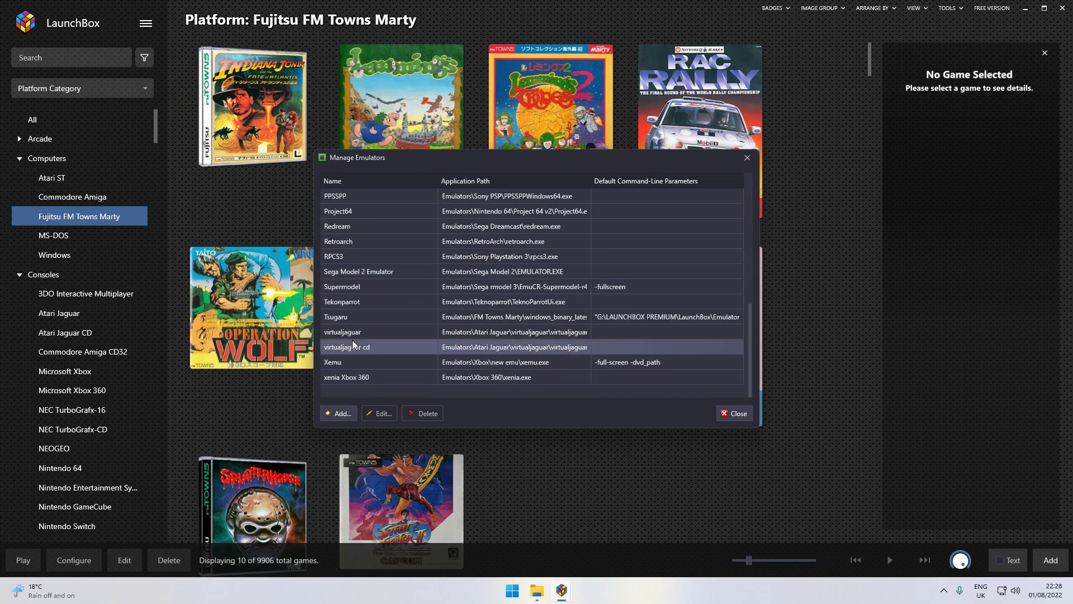
Examine the Tsugaru emulator's associated platforms, application path and default command-line parameters, and close the emulator manager without changes
left_click(351, 316)
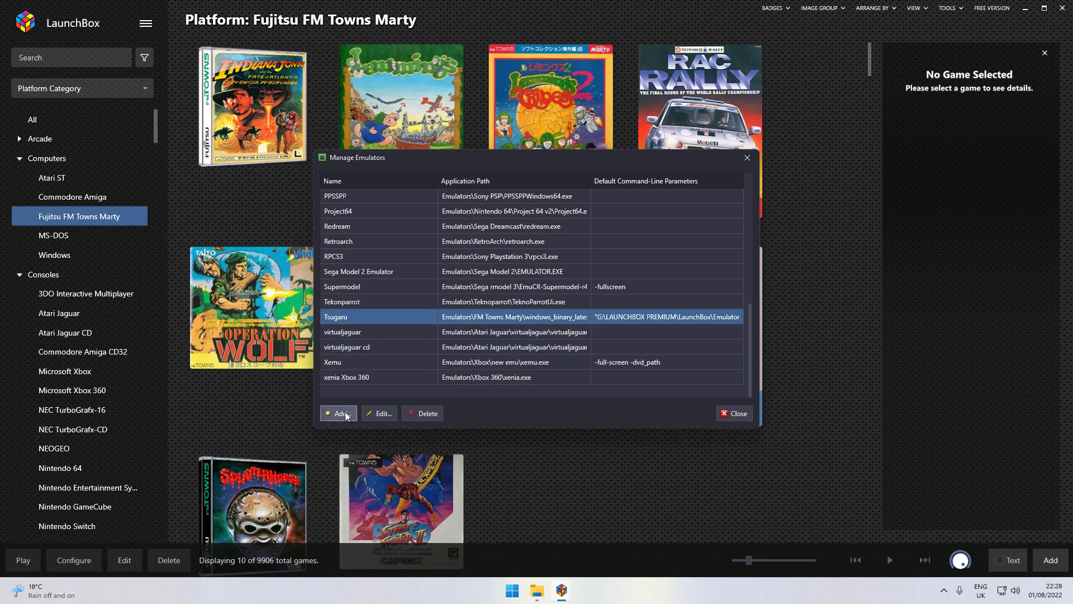
left_click(378, 414)
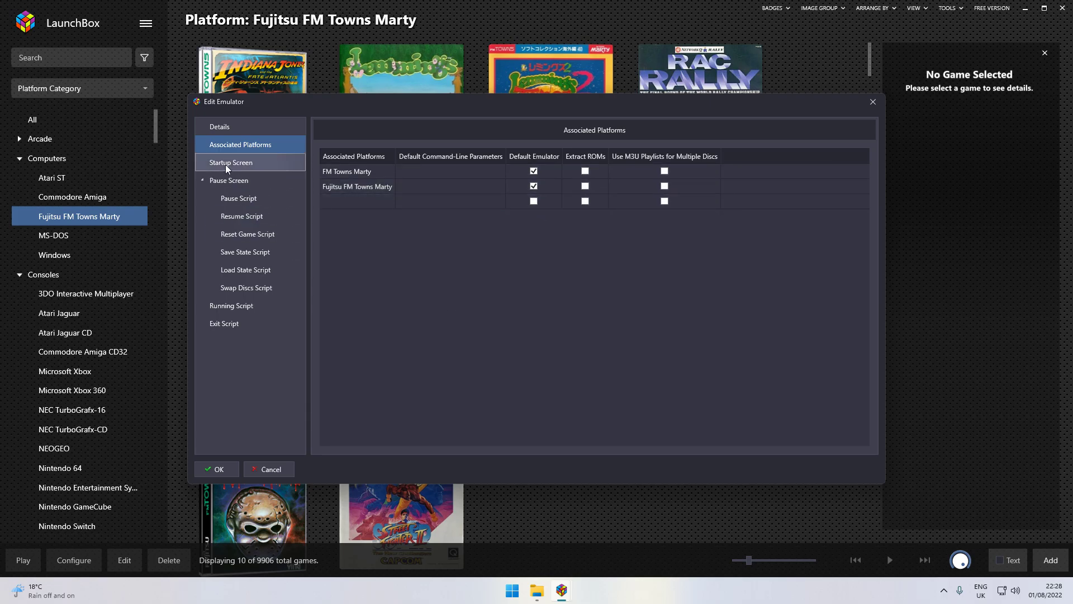
left_click(240, 127)
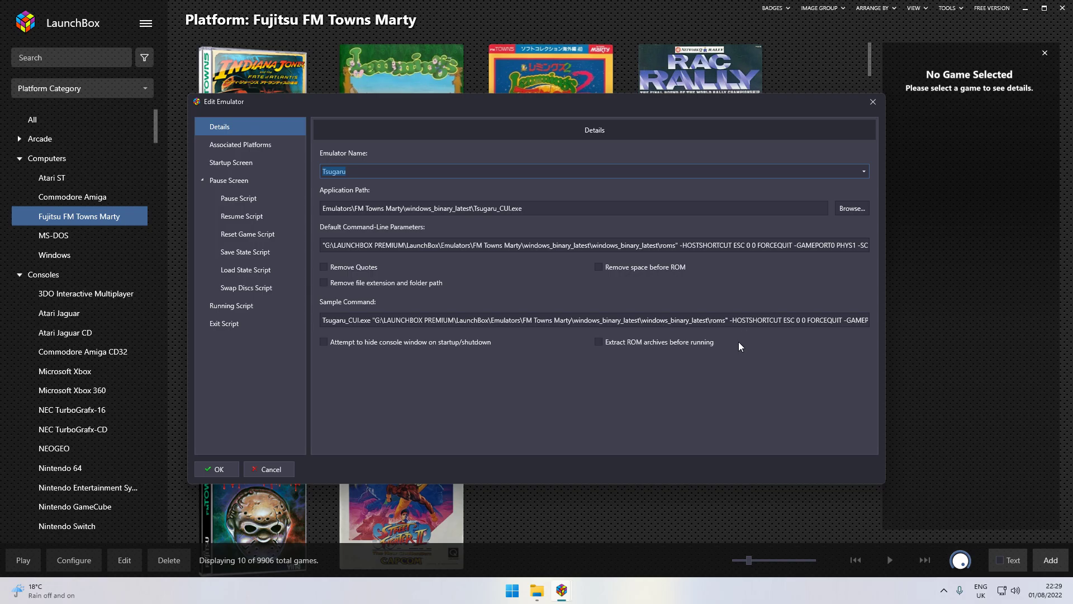
left_click(271, 469)
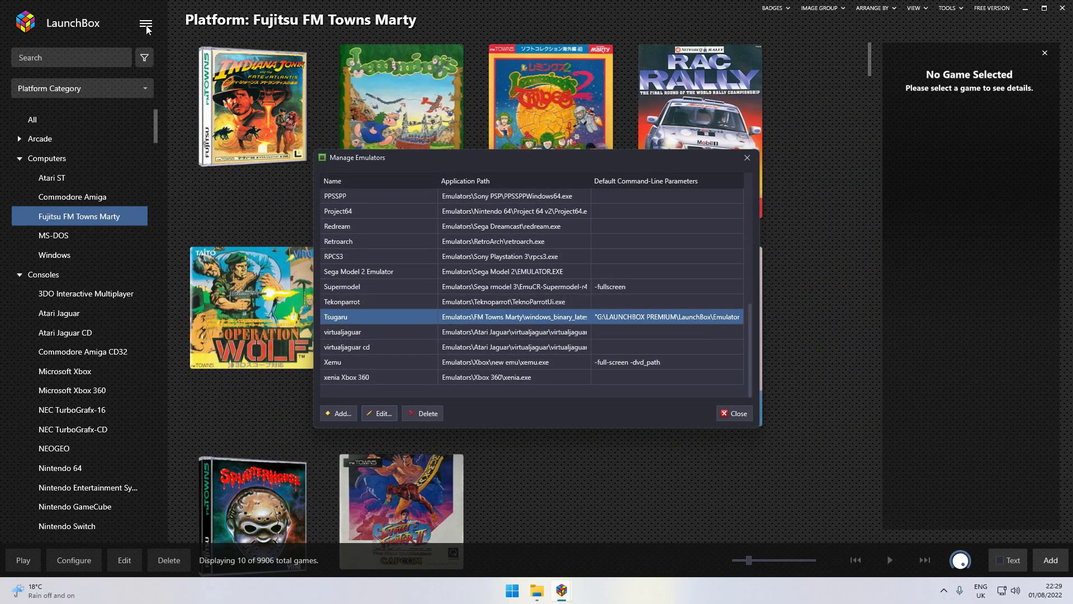
left_click(736, 414)
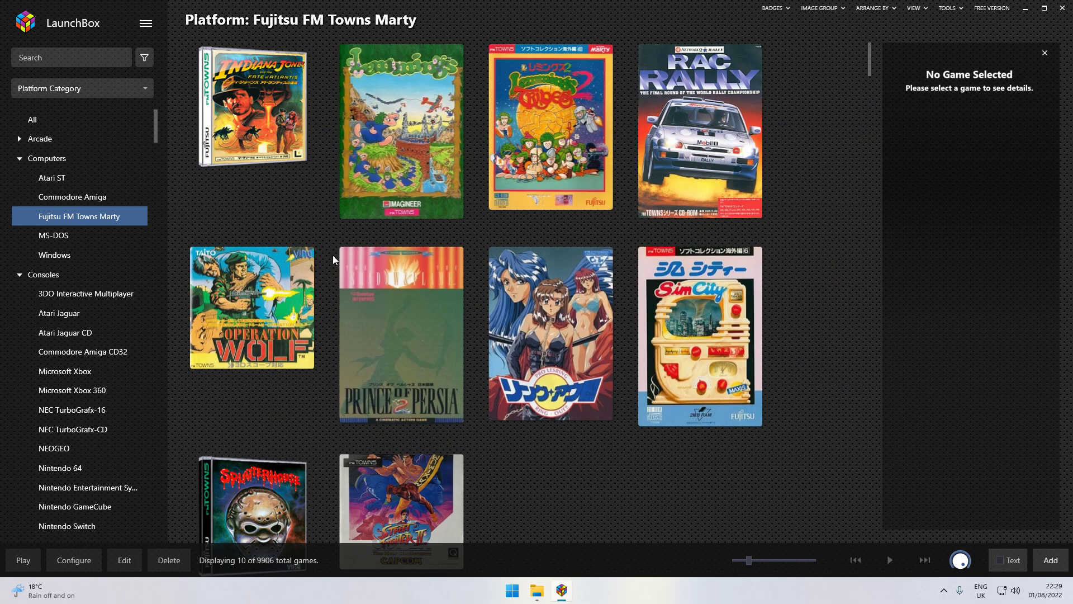
Try to import the cue files found in the roms folder through the ROM files import wizard, and cancel the import
left_click(146, 25)
mouse_move(238, 89)
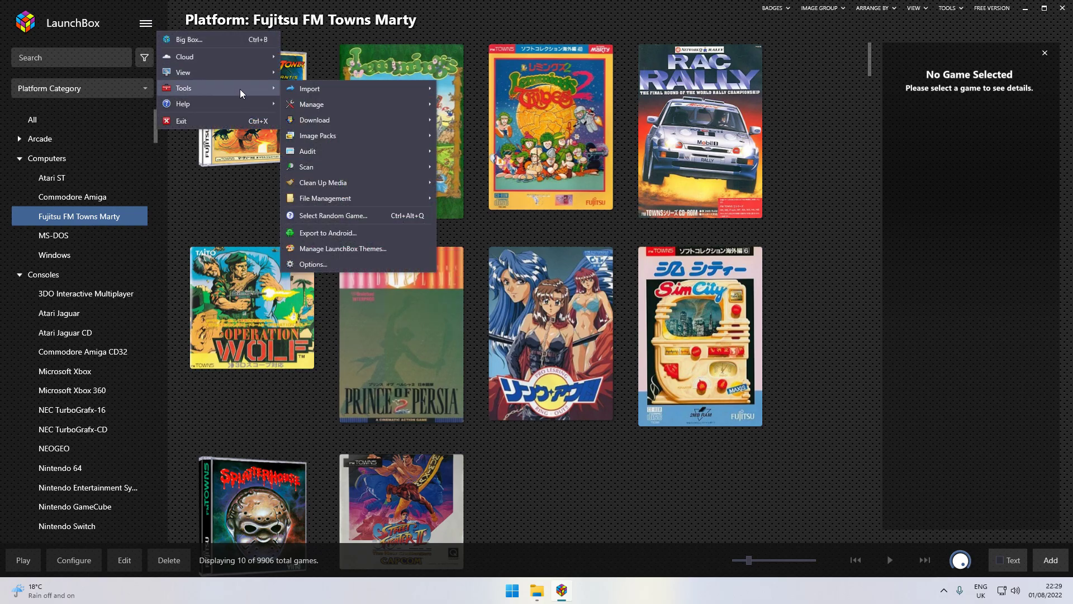
mouse_move(364, 90)
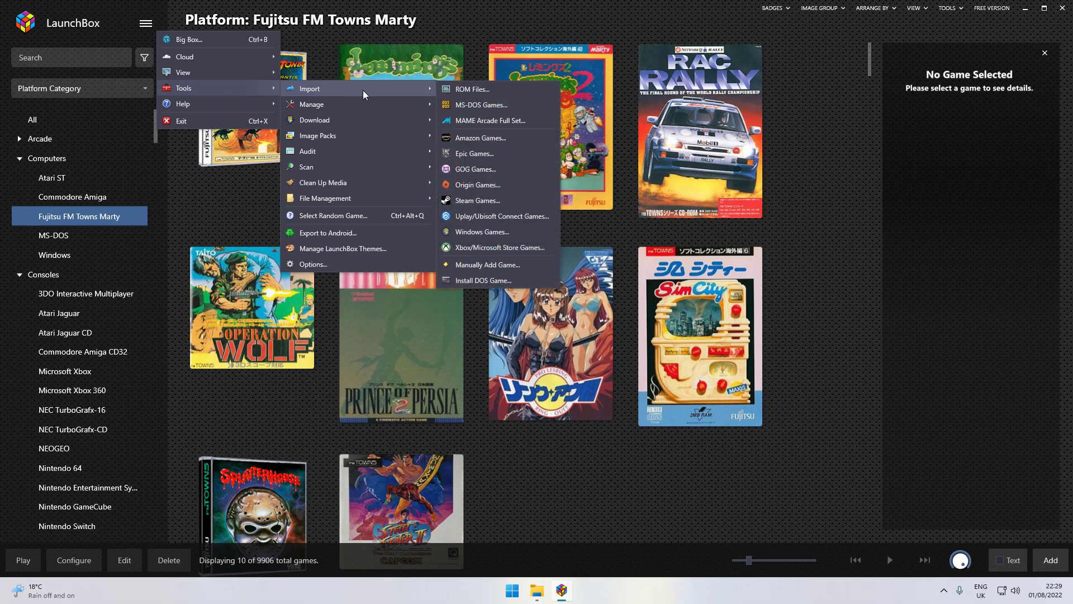
left_click(462, 93)
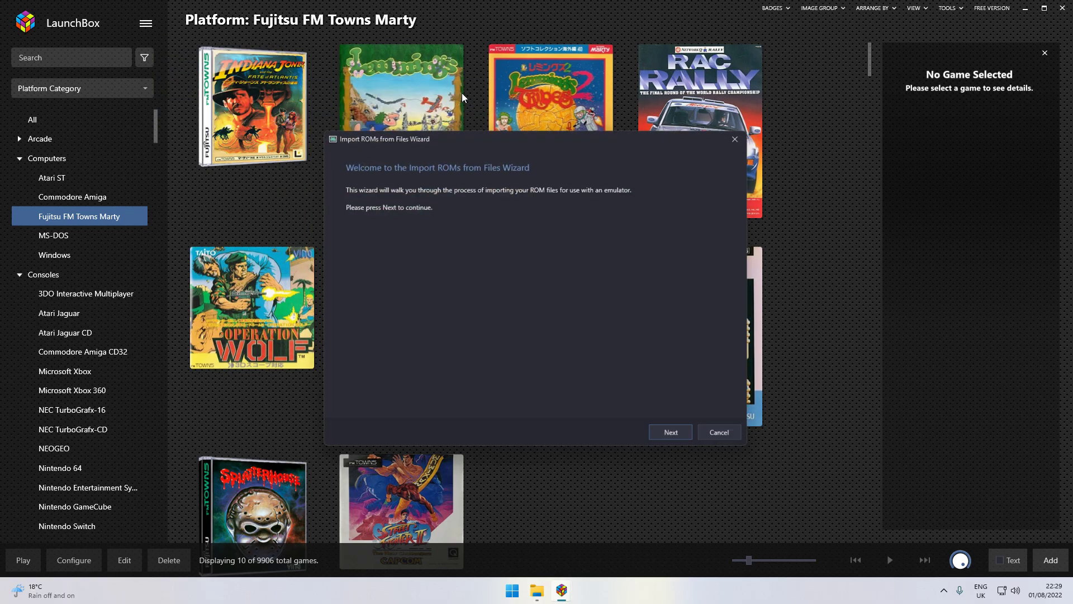
left_click(675, 437)
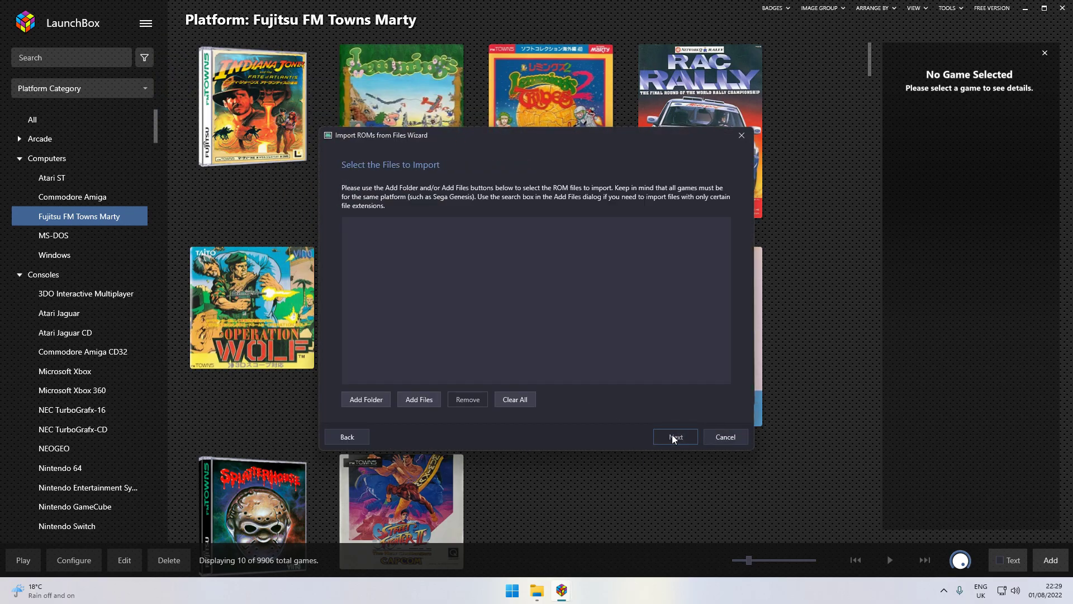
left_click(418, 401)
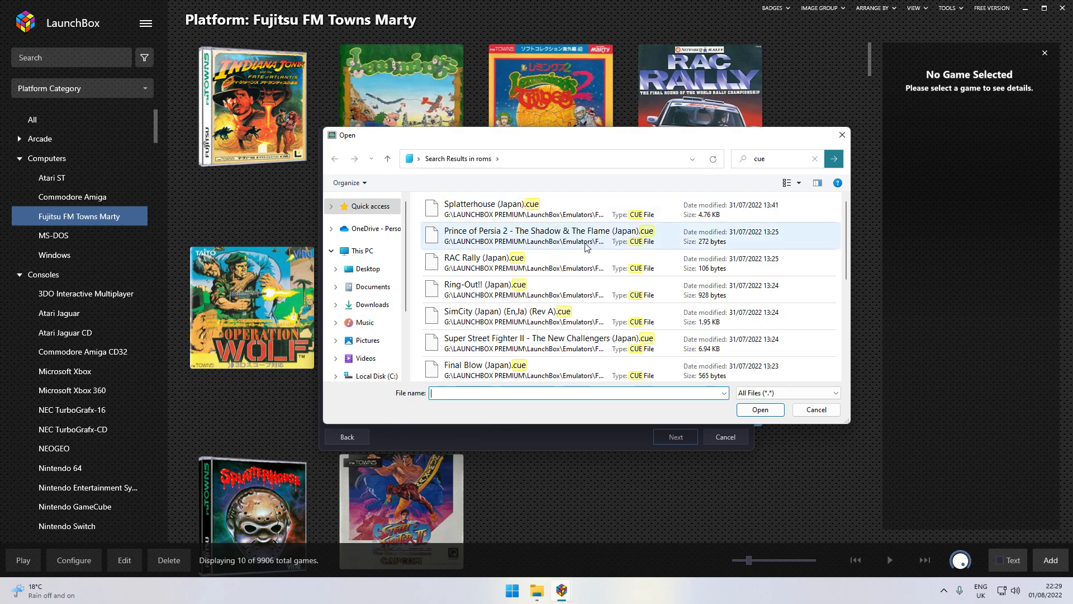
left_click_drag(418, 206, 485, 349)
left_click(821, 411)
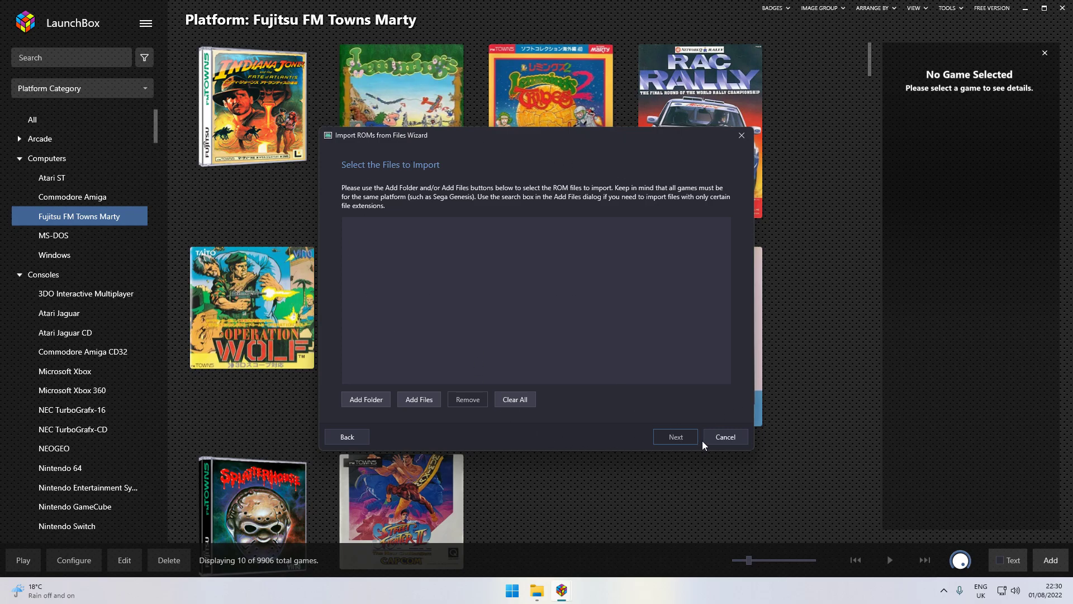
left_click(723, 439)
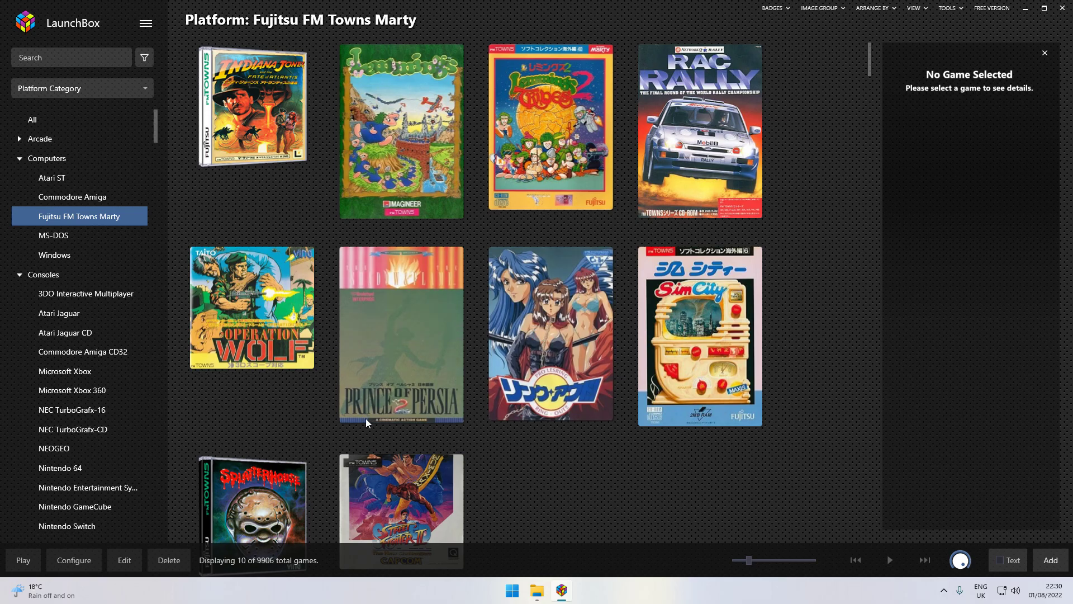
Look through the Fujitsu FM Towns Marty game covers and view Splatterhouse's details and its third preview image
scroll(365, 418, "down", 2)
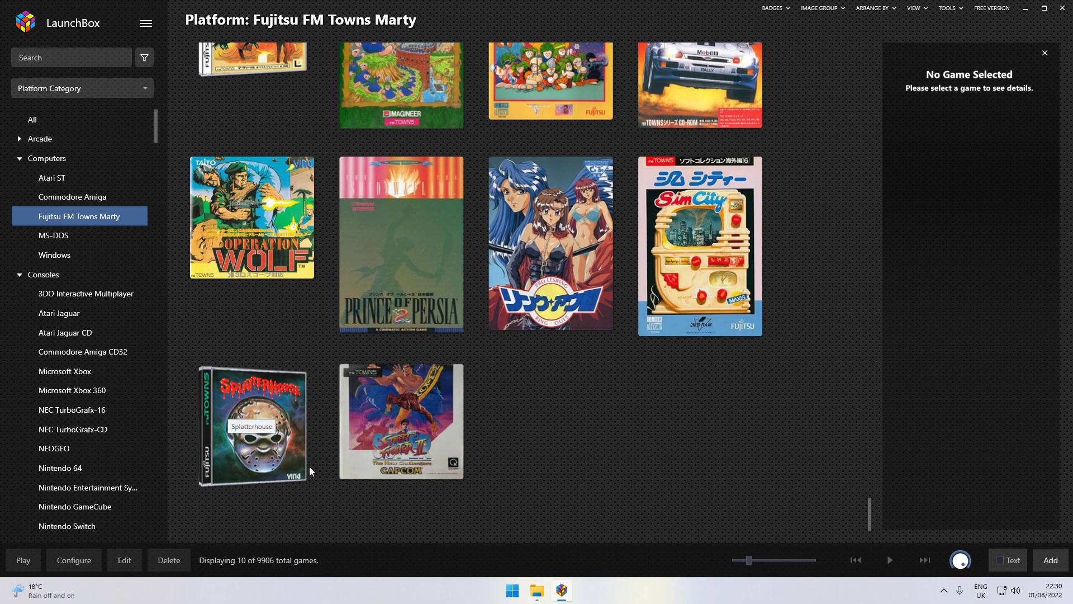
scroll(310, 466, "up", 1)
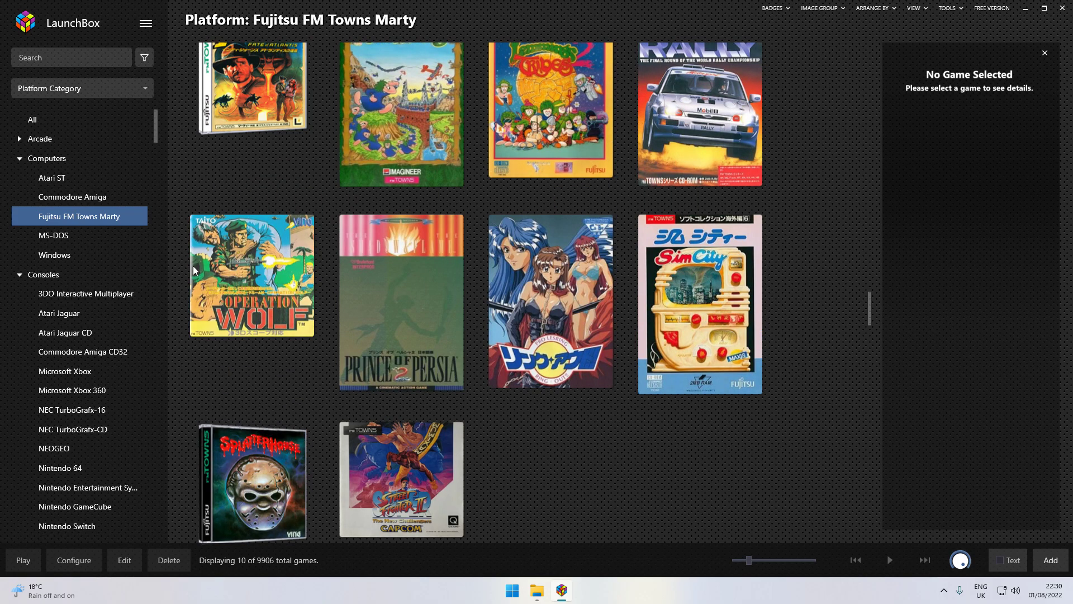
scroll(283, 484, "down", 1)
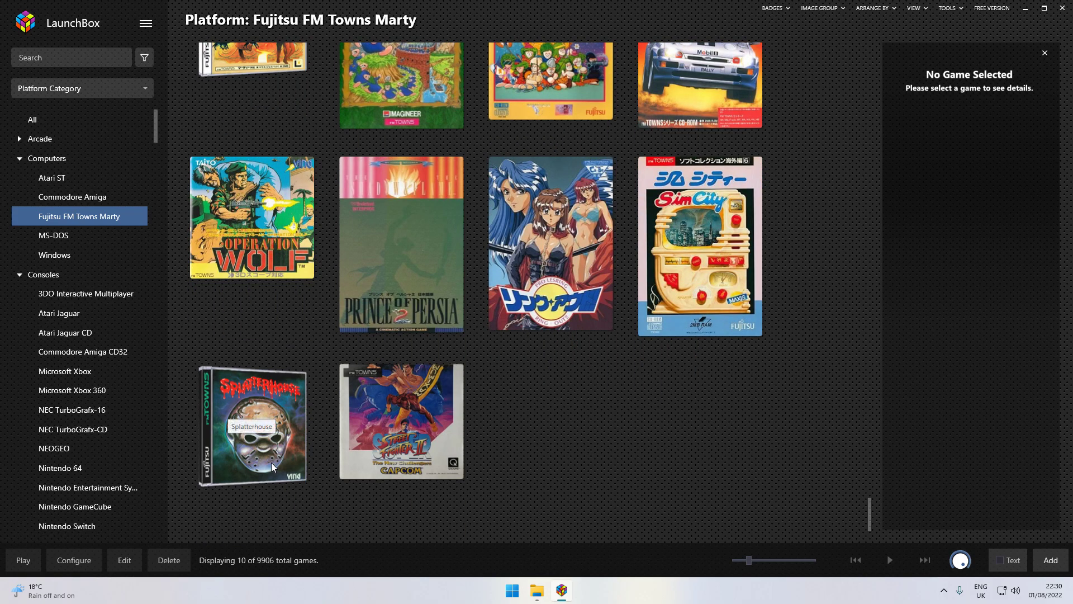
left_click(283, 460)
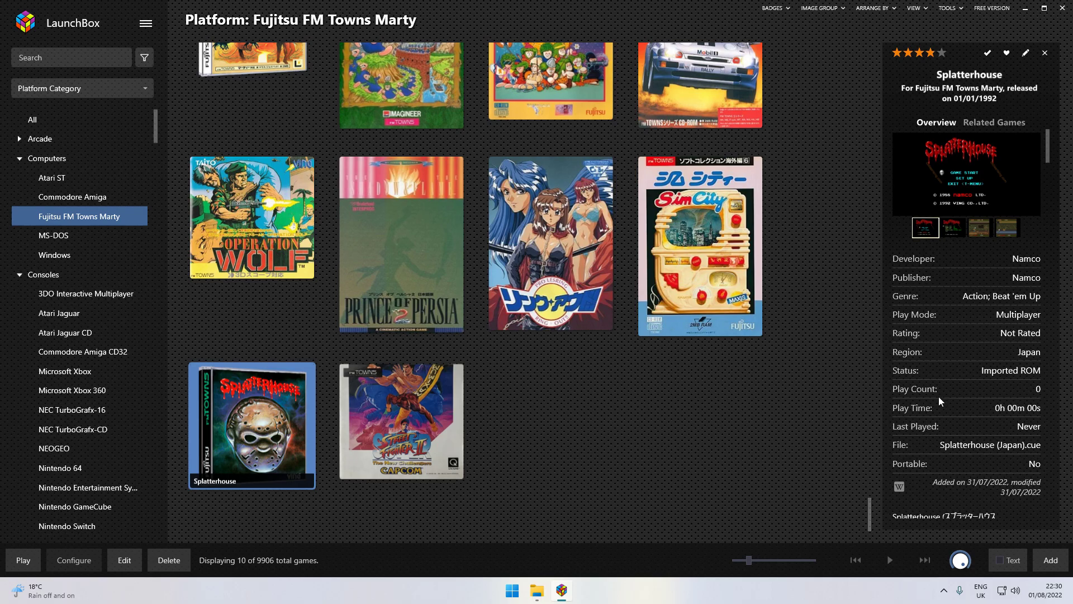
left_click(985, 234)
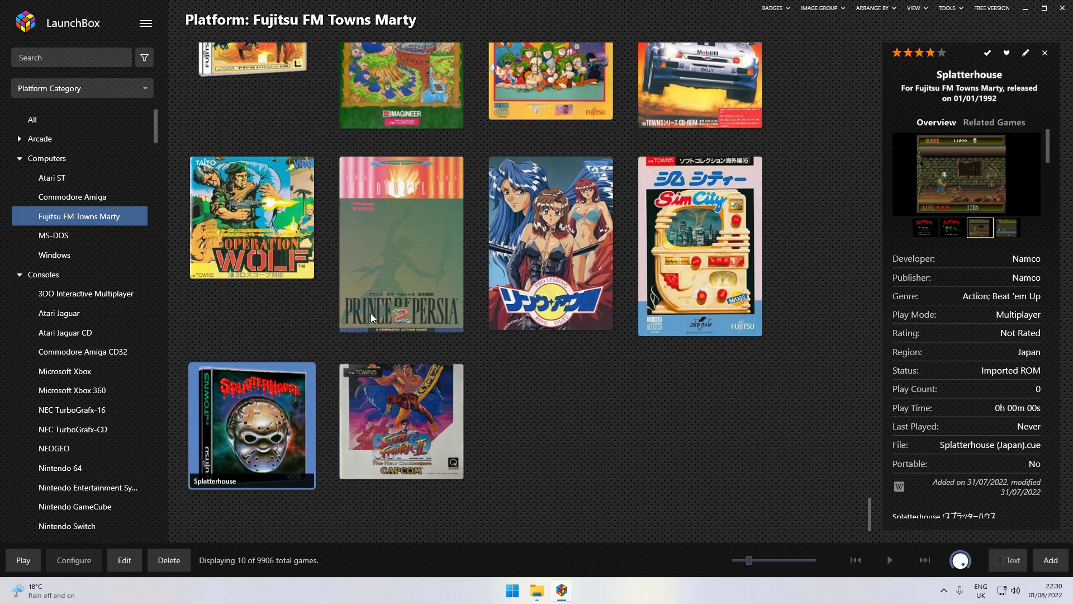
Launch Lemmings from the Fujitsu FM Towns Marty library to test it, and quit back to the library
scroll(530, 423, "up", 2)
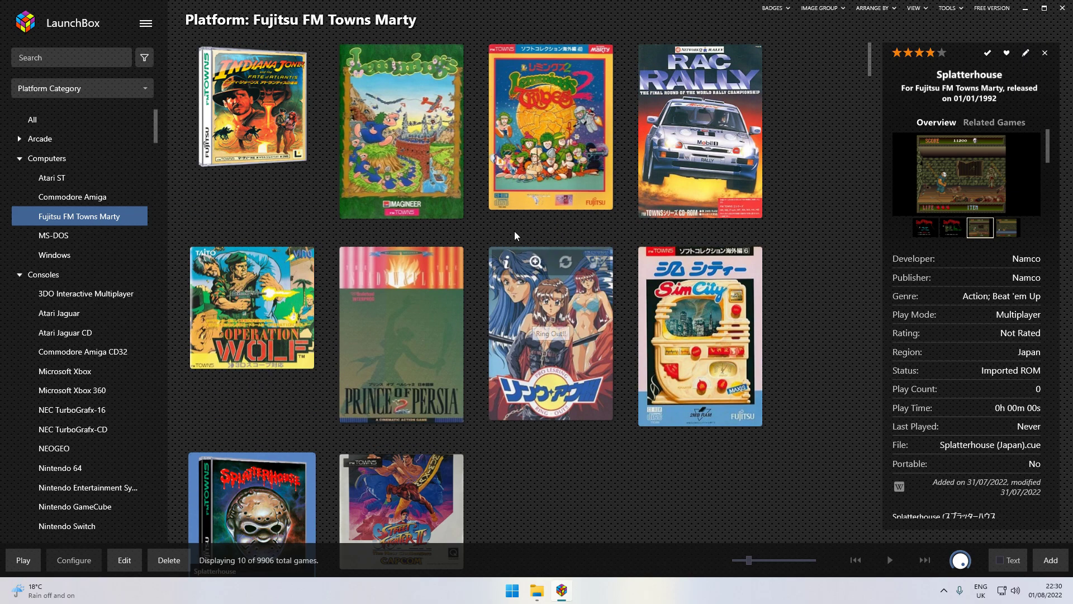
double_click(438, 145)
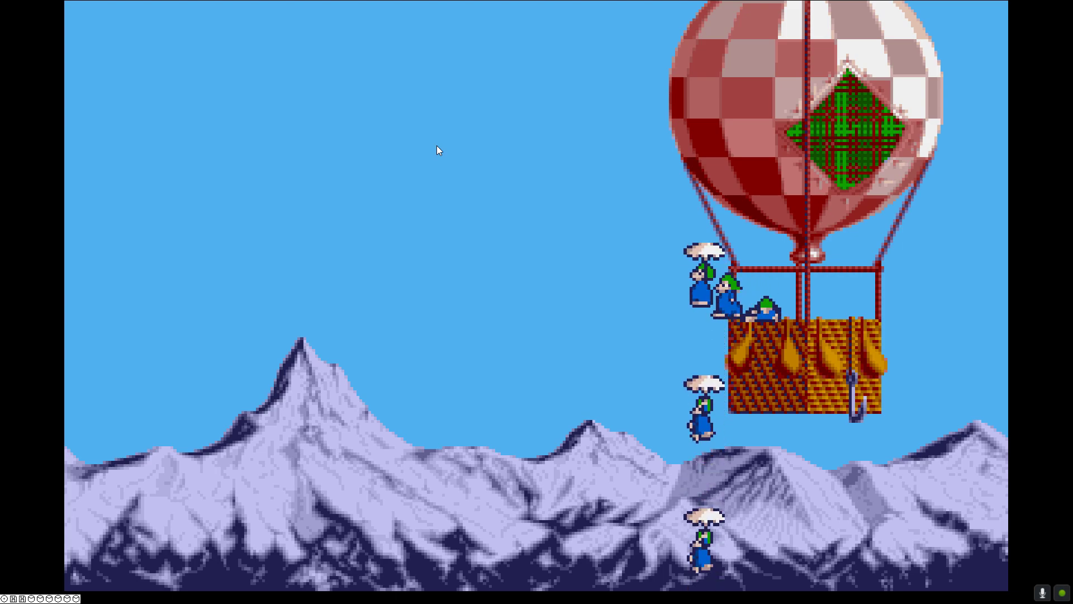
key("Escape")
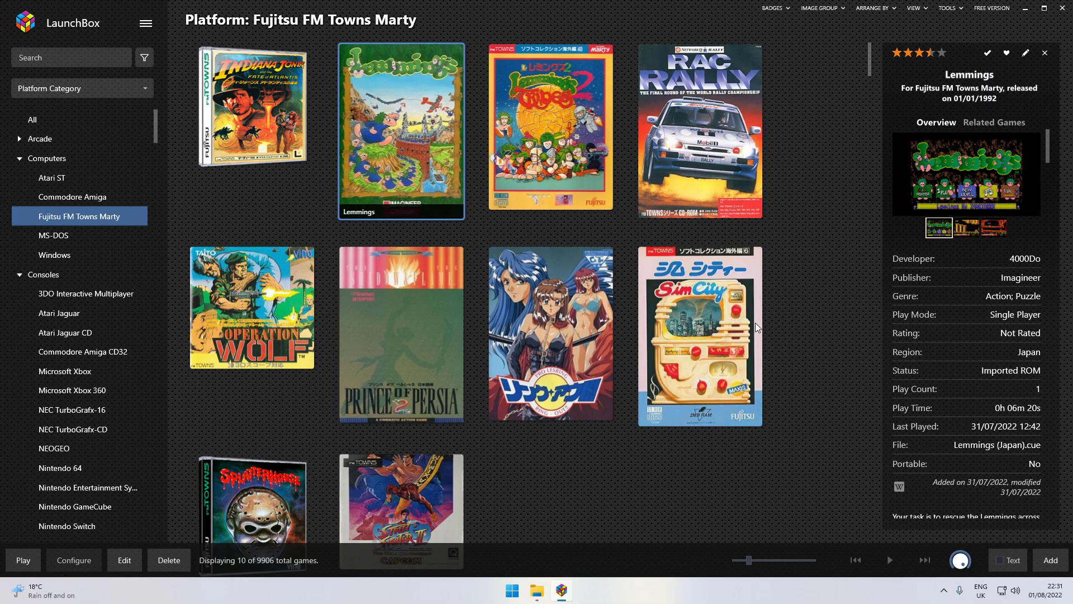
Launch SimCity, start its Japanese version (日) from the TownsMENU disc contents, and quit back to the library
double_click(727, 340)
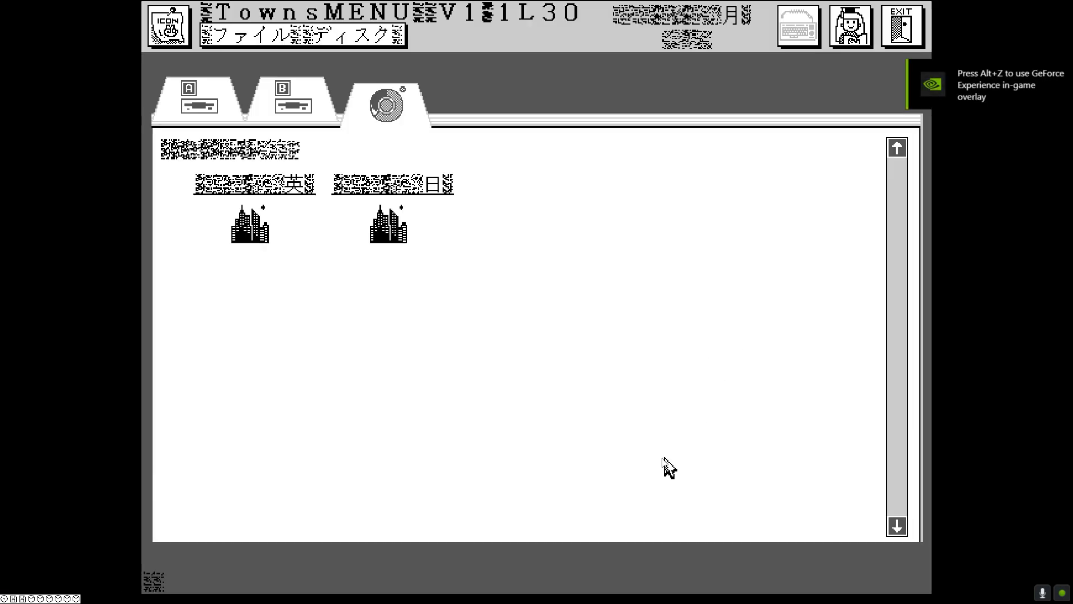
double_click(395, 238)
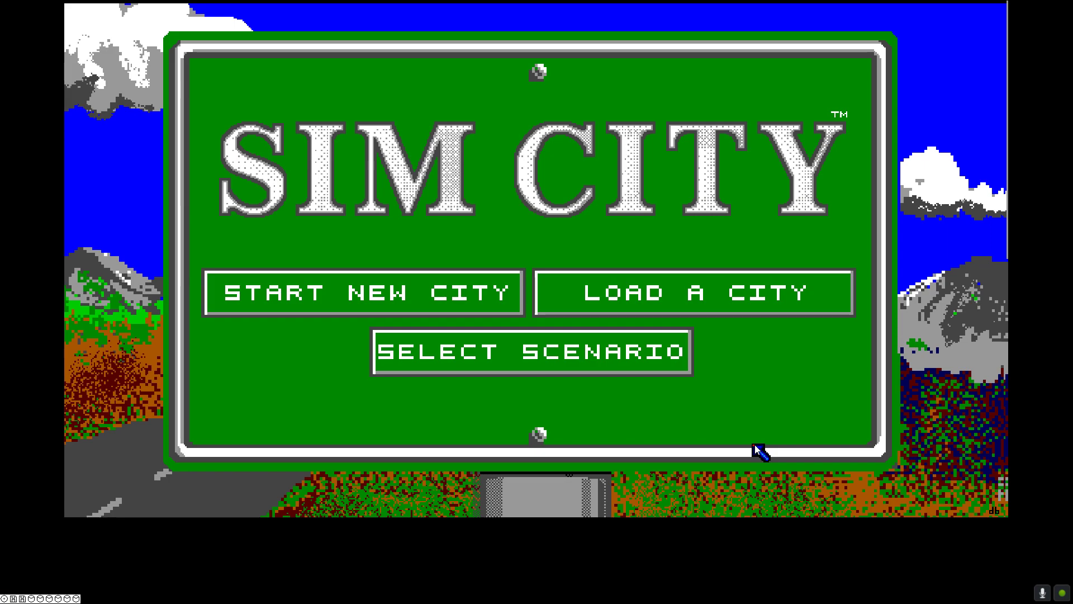
key("Escape")
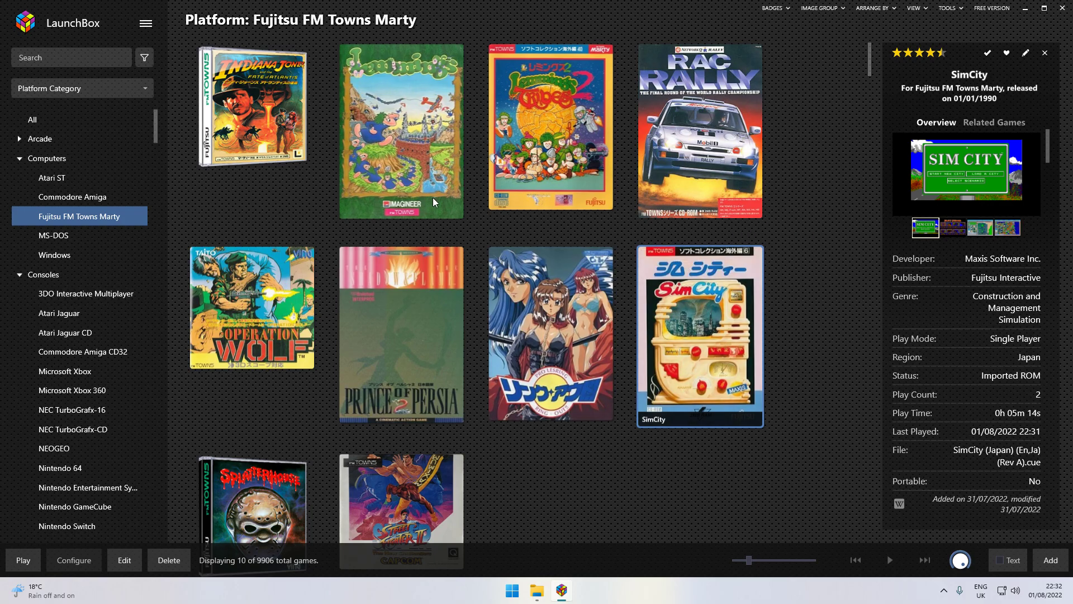
Minimize LaunchBox, read the default command line saved in the desktop's New Text Document, and close the document
left_click(1026, 10)
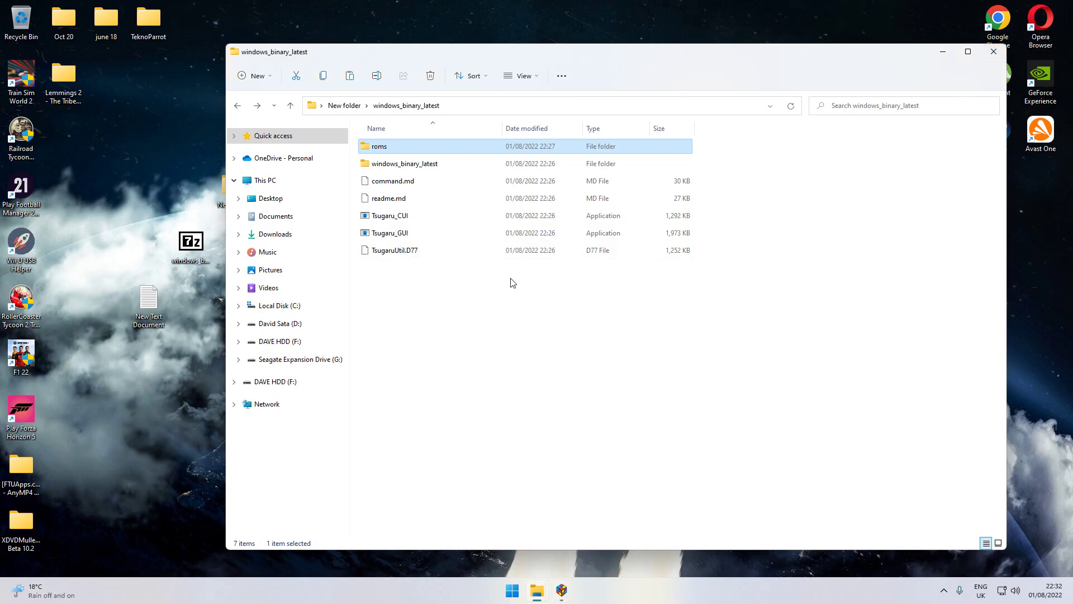
left_click(521, 403)
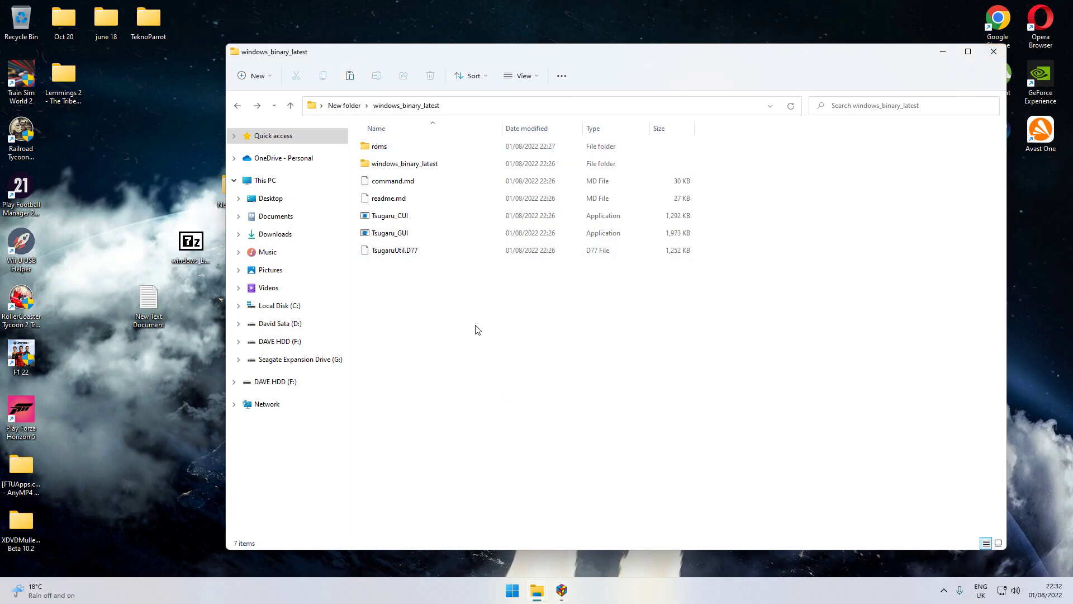
double_click(144, 310)
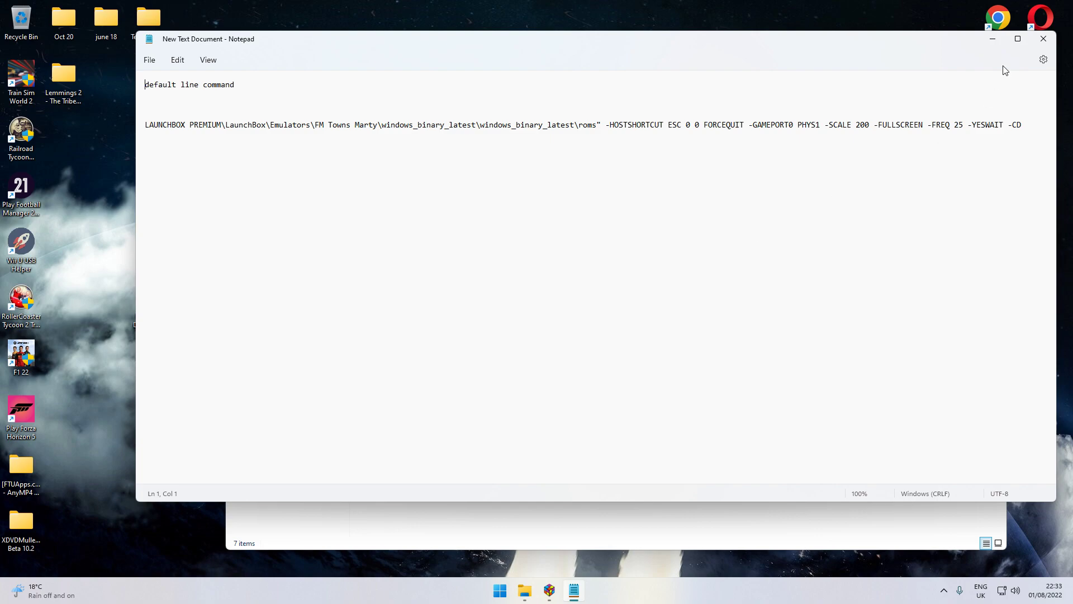
left_click(1043, 39)
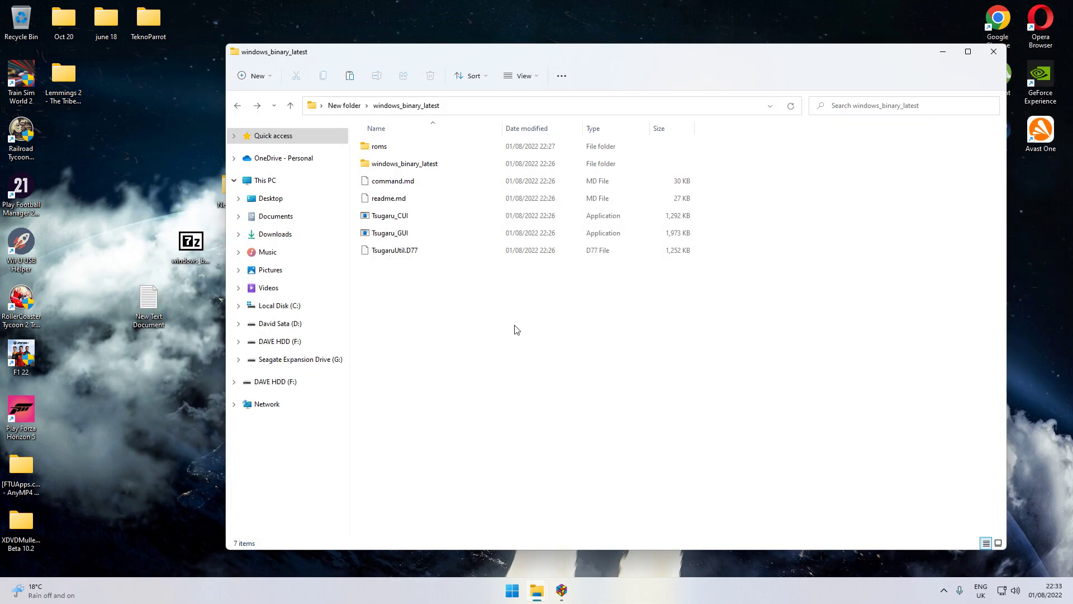
Move the windows_binary_latest archive on the desktop to the free spot directly above New Text Document
left_click(190, 246)
left_click_drag(191, 246, 147, 246)
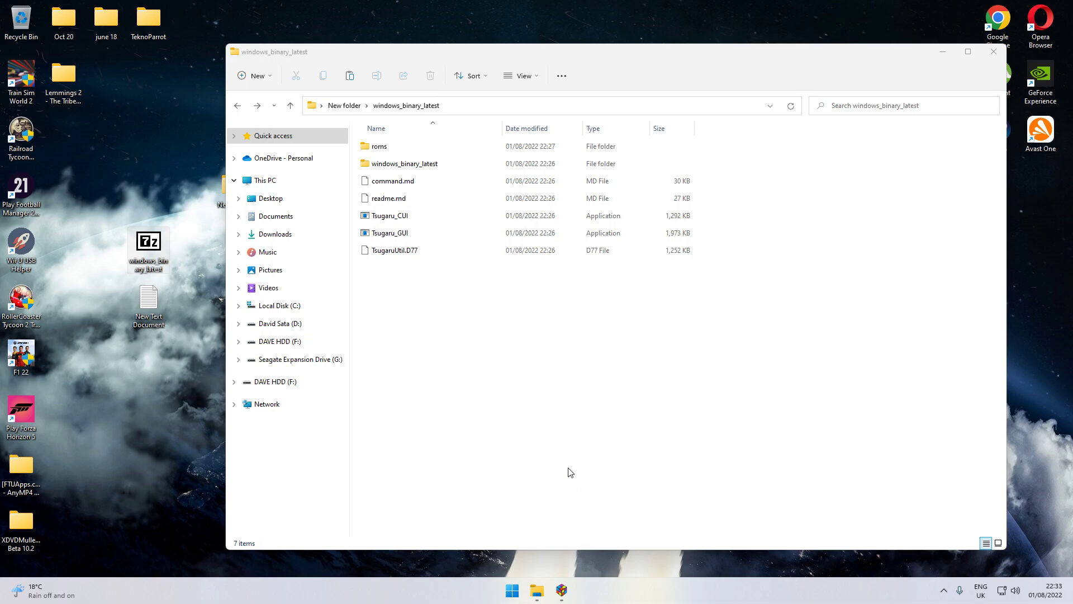
key("alt+z")
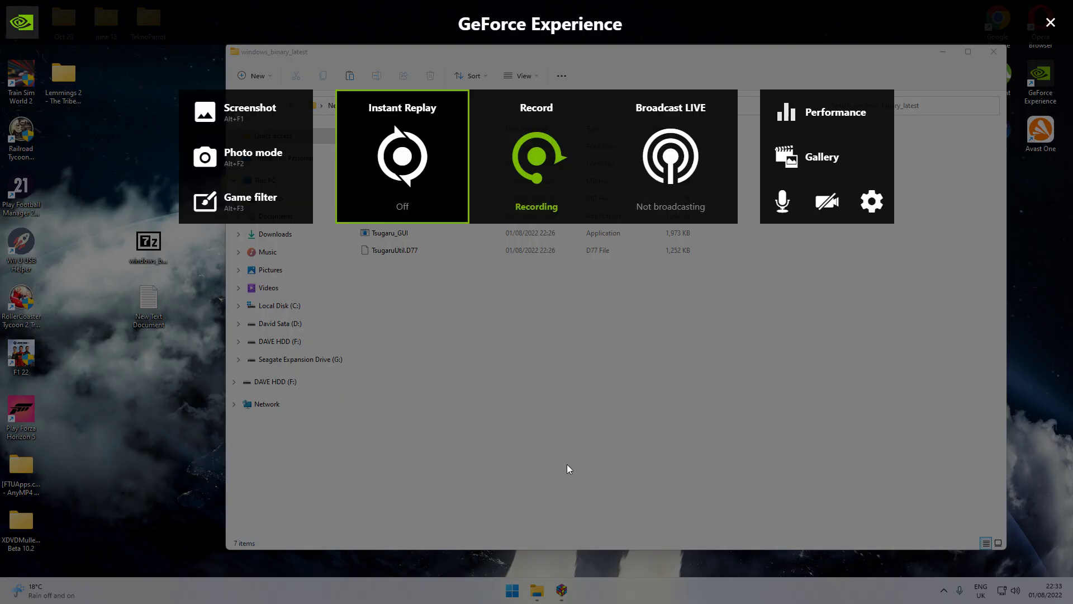
left_click(431, 183)
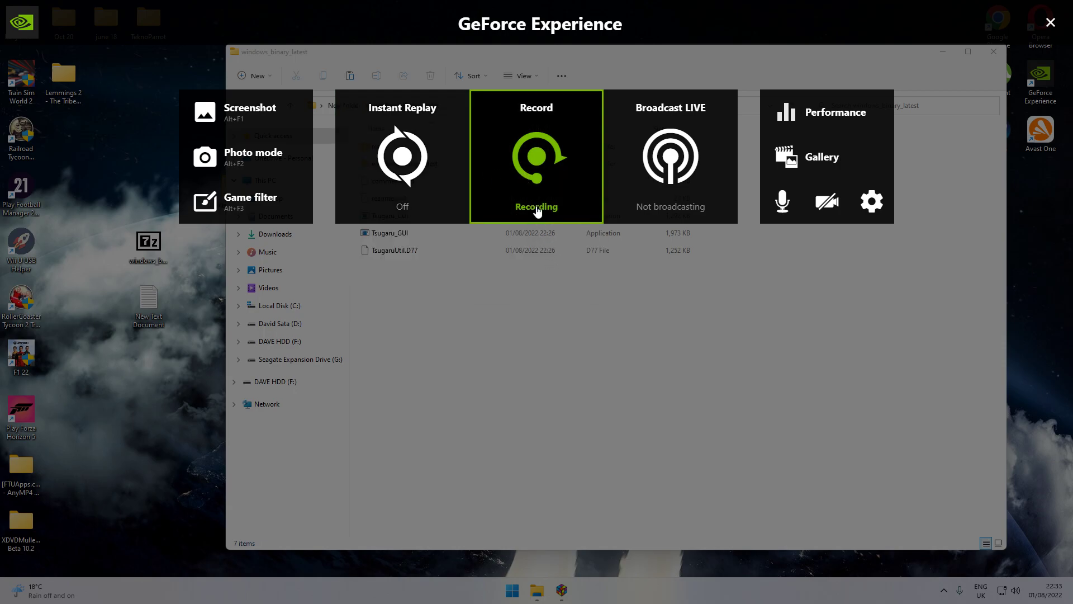